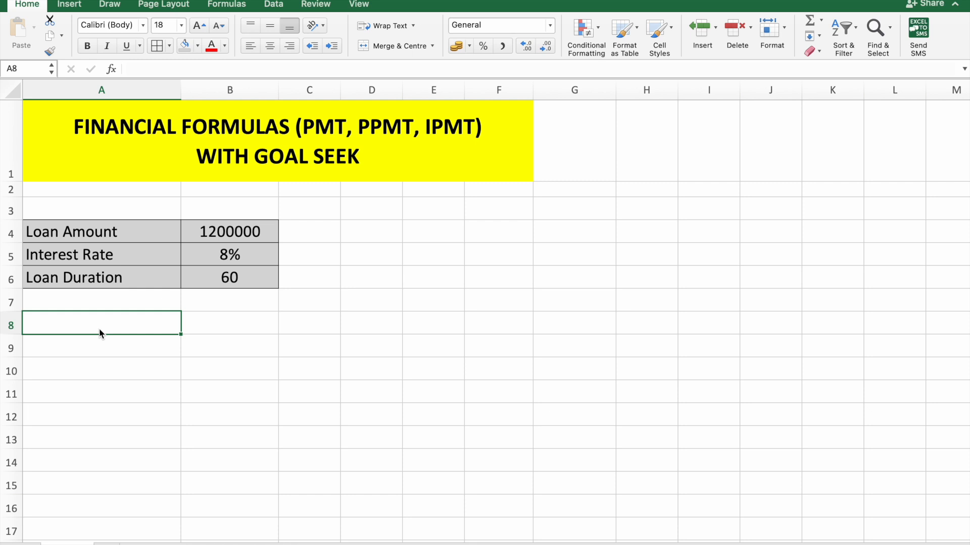
- Enter the label PMT in cell A9 below the loan details
{"action": "left_click", "coordinate": [253, 285]}
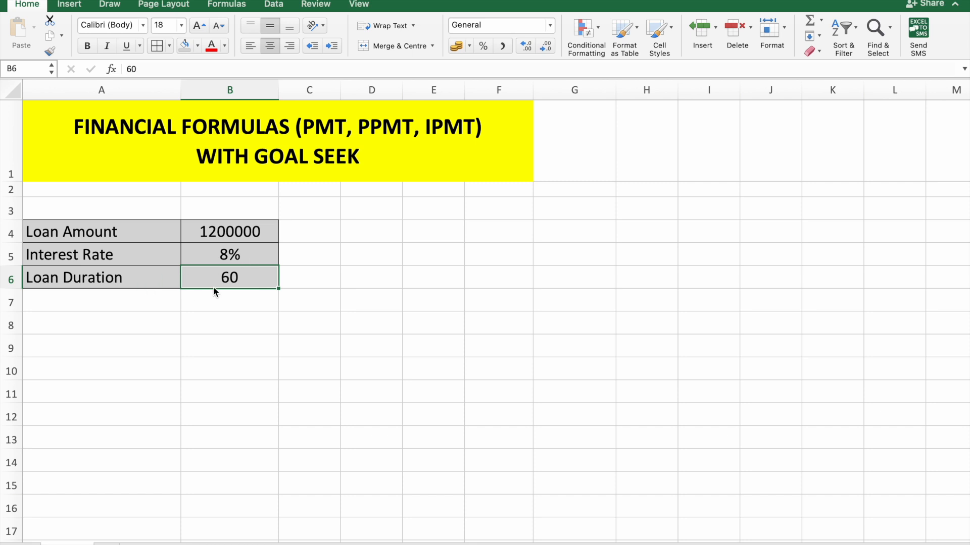
{"action": "left_click", "coordinate": [213, 351]}
{"action": "key", "text": "Left"}
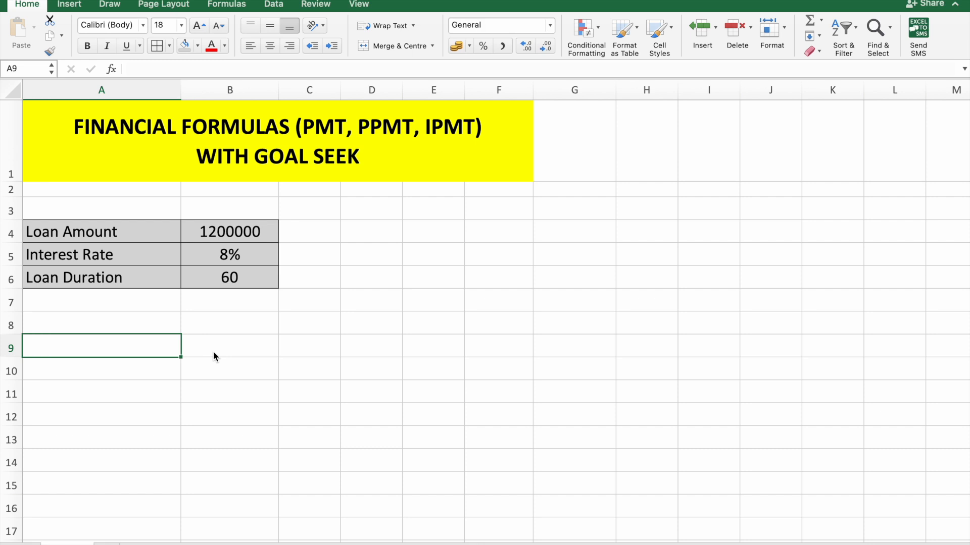
{"action": "type", "text": "PMT"}
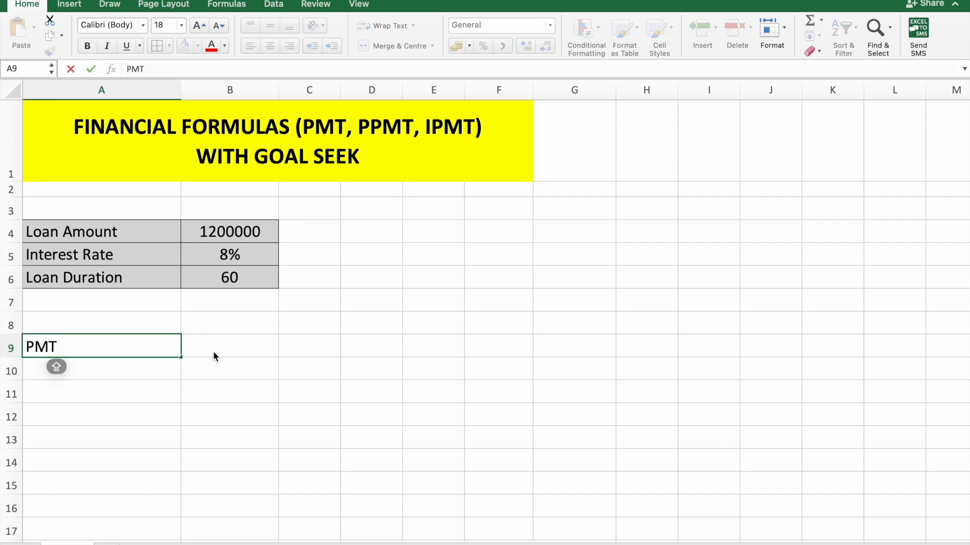
- Calculate the monthly loan payment in cell B9 with the formula =PMT(B5/12,B6,B4)
{"action": "left_click", "coordinate": [213, 351]}
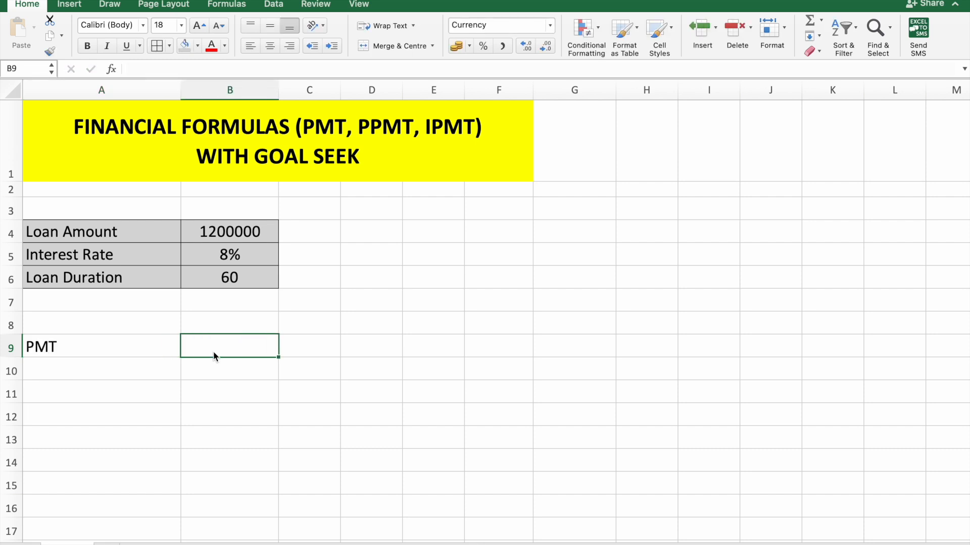
{"action": "type", "text": "=P"}
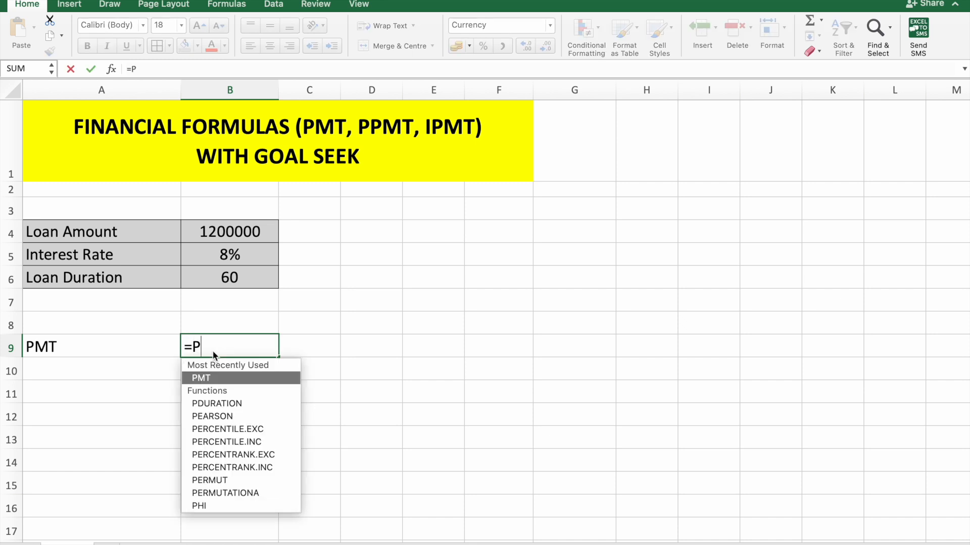
{"action": "type", "text": "MT"}
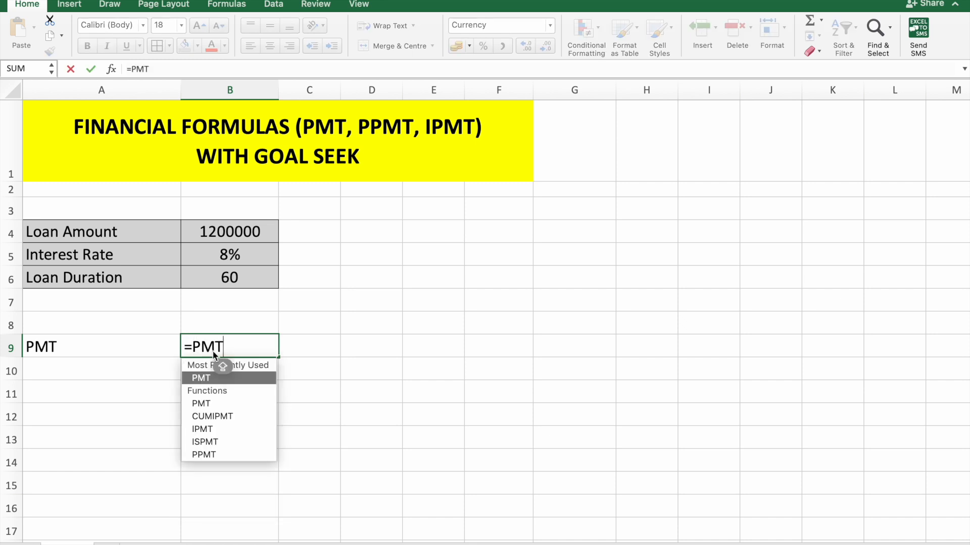
{"action": "type", "text": "("}
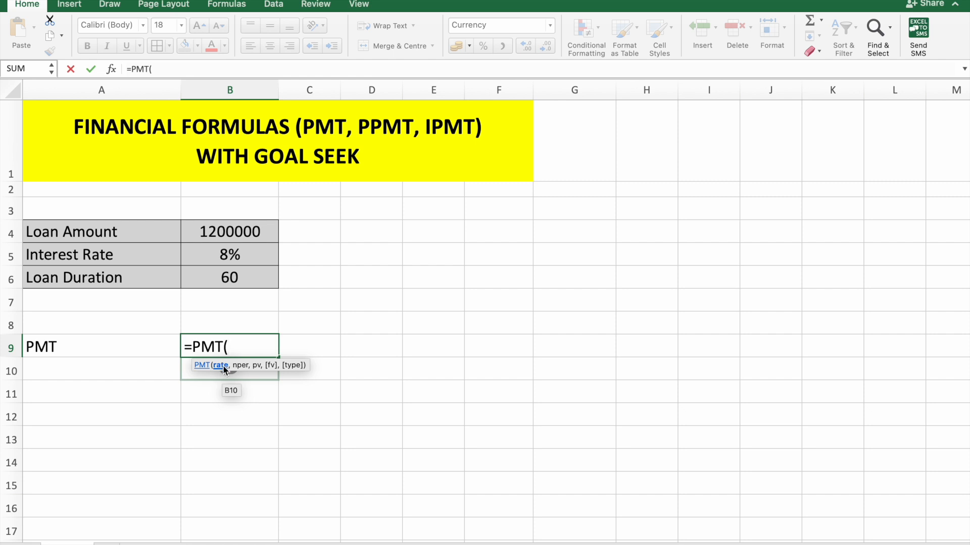
{"action": "left_click", "coordinate": [244, 262]}
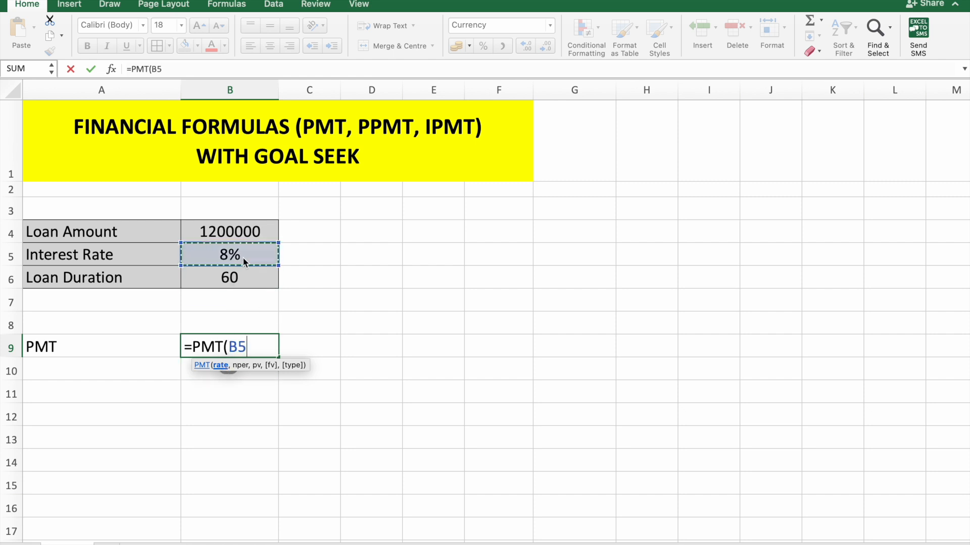
{"action": "type", "text": "/12"}
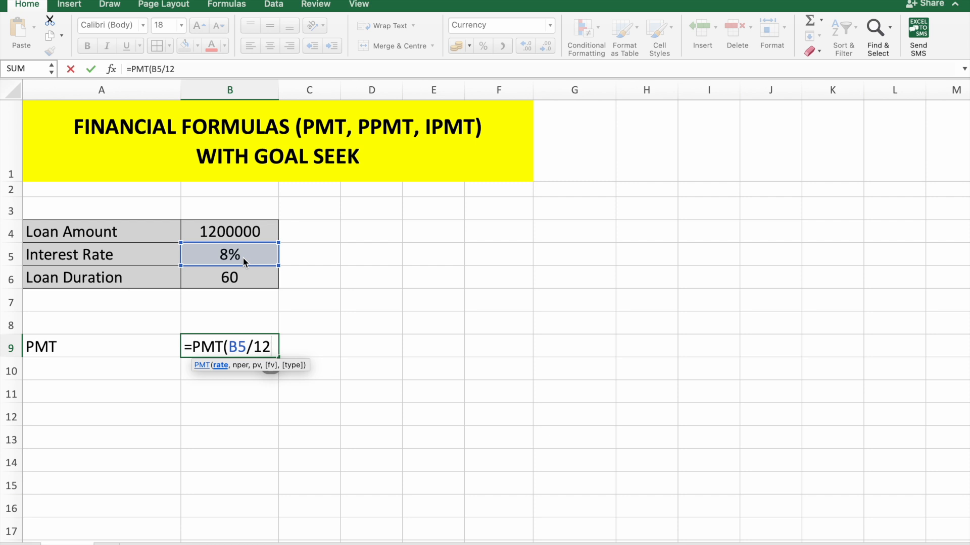
{"action": "type", "text": ","}
{"action": "left_click", "coordinate": [225, 285]}
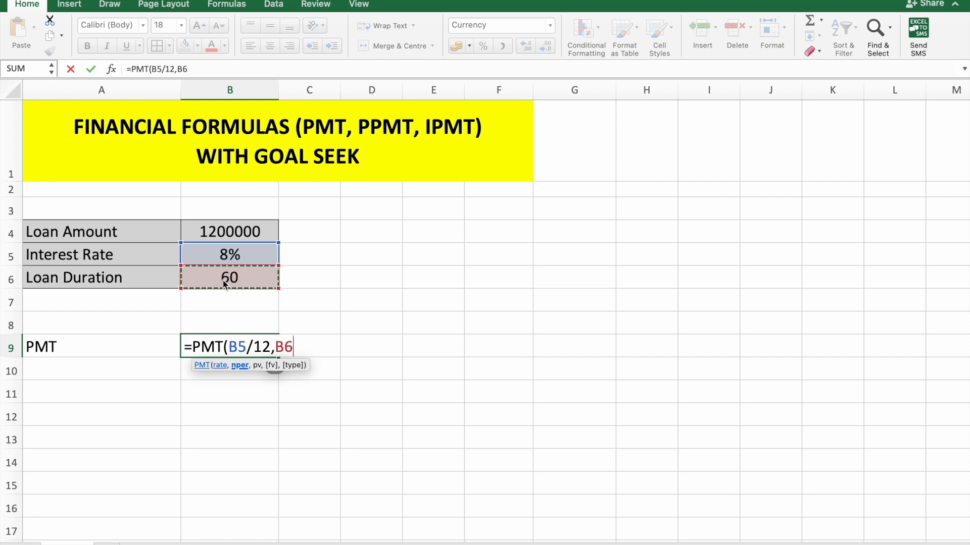
{"action": "type", "text": ","}
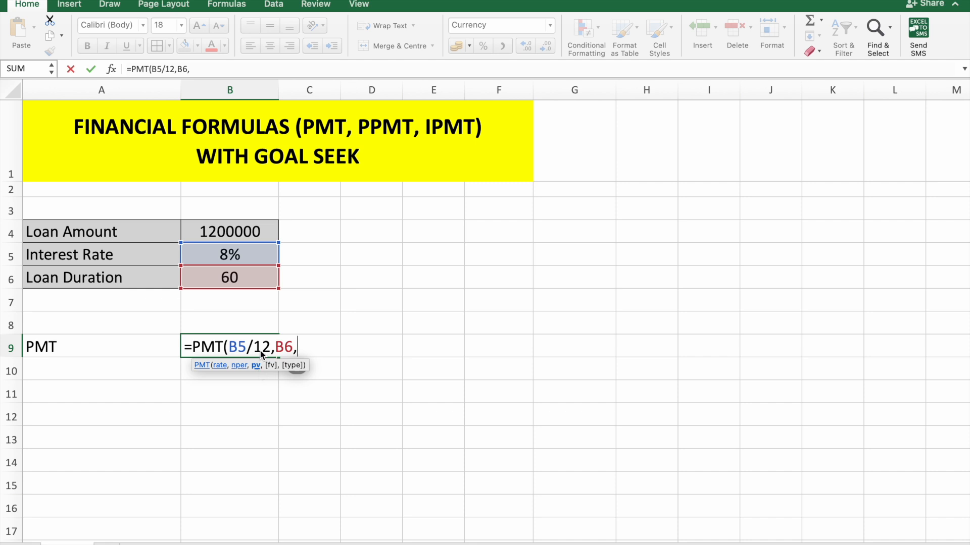
{"action": "left_click", "coordinate": [246, 236]}
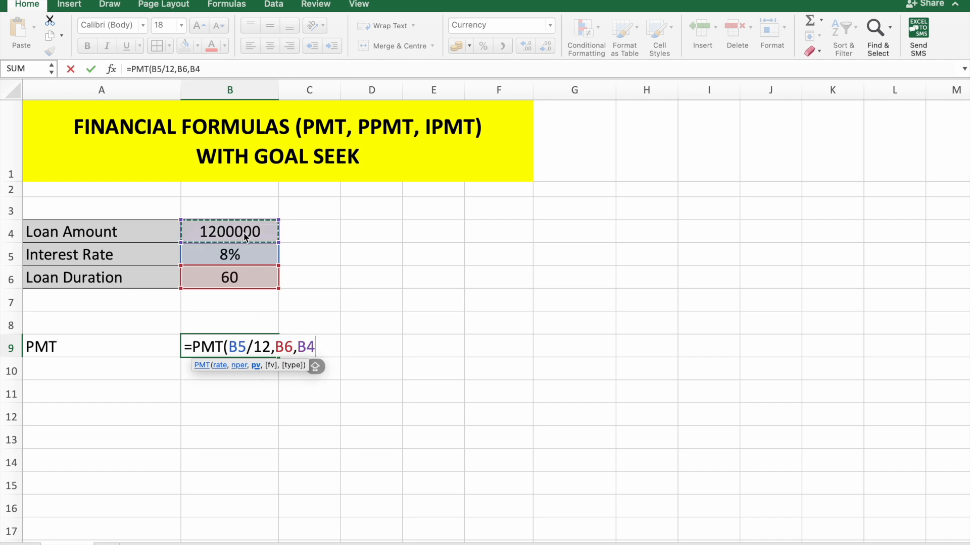
{"action": "type", "text": ")"}
{"action": "key", "text": "Return"}
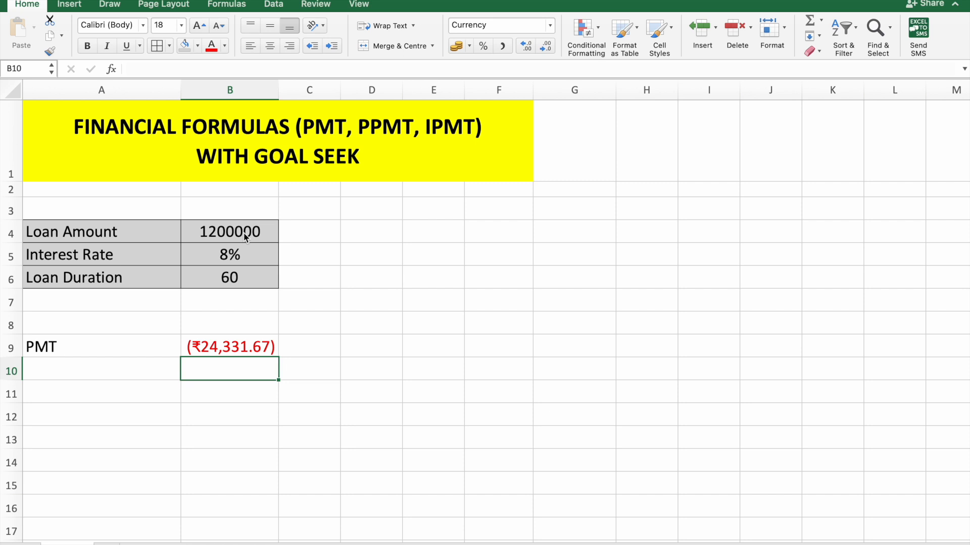
- Negate the payment formula in B9 so it reads =-PMT(B5/12,B6,B4)
{"action": "left_click", "coordinate": [243, 344]}
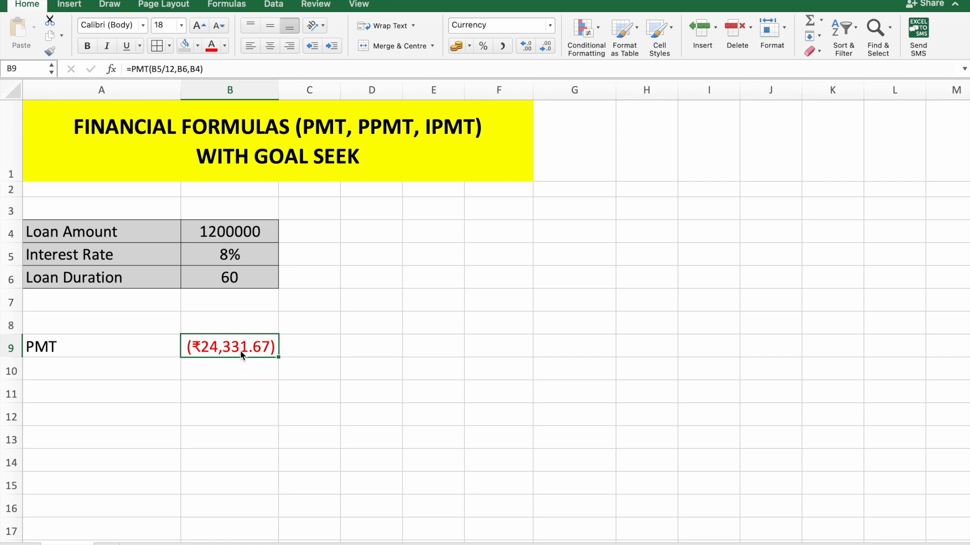
{"action": "double_click", "coordinate": [240, 350]}
{"action": "left_click", "coordinate": [194, 348]}
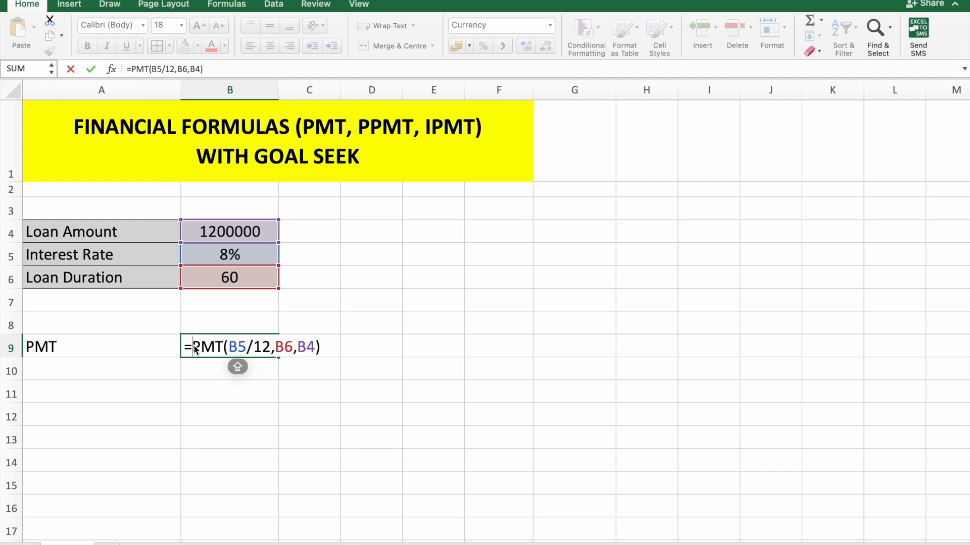
{"action": "type", "text": "-"}
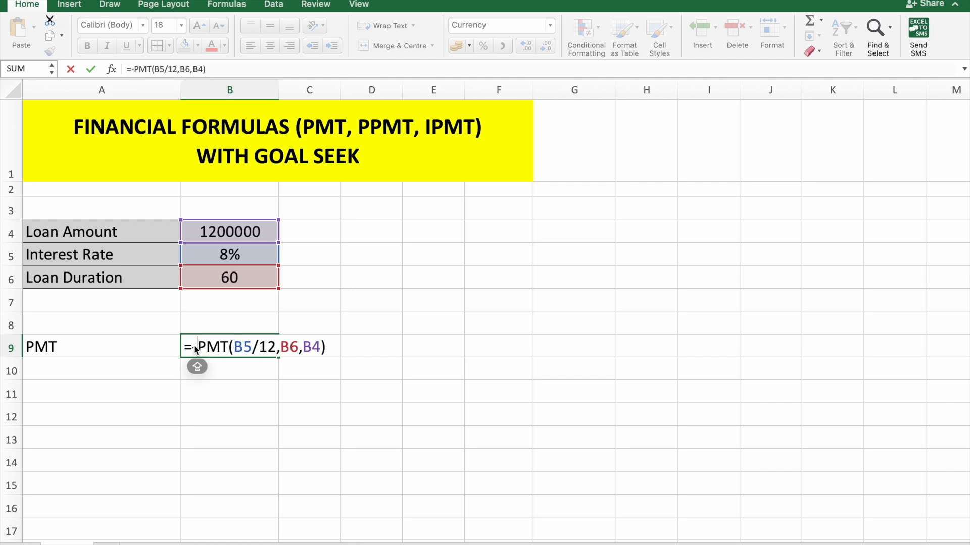
{"action": "key", "text": "Return"}
{"action": "left_click", "coordinate": [211, 354]}
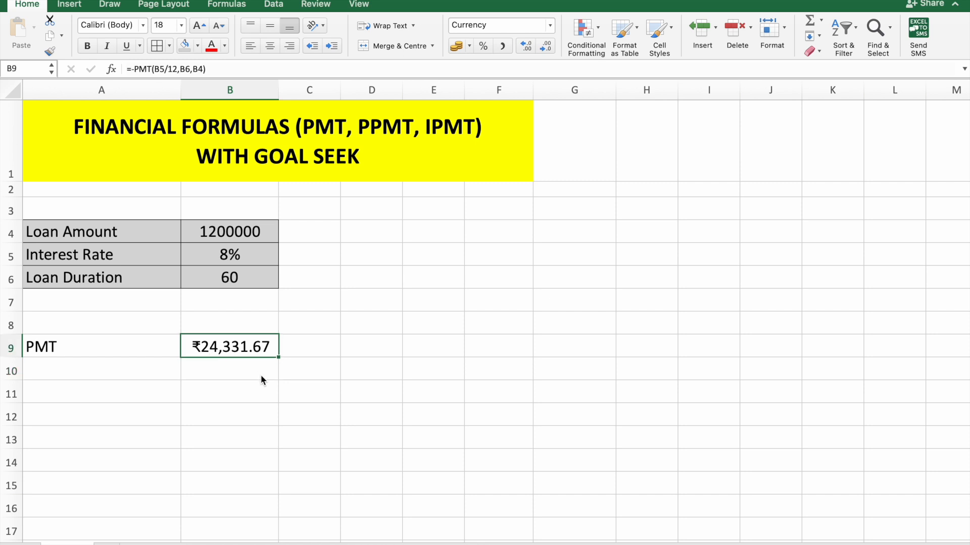
- Label cell A10 PPMT and calculate the first month's principal in B10 with =PPMT(B5/12,1,B6,B4)
{"action": "left_click", "coordinate": [130, 381]}
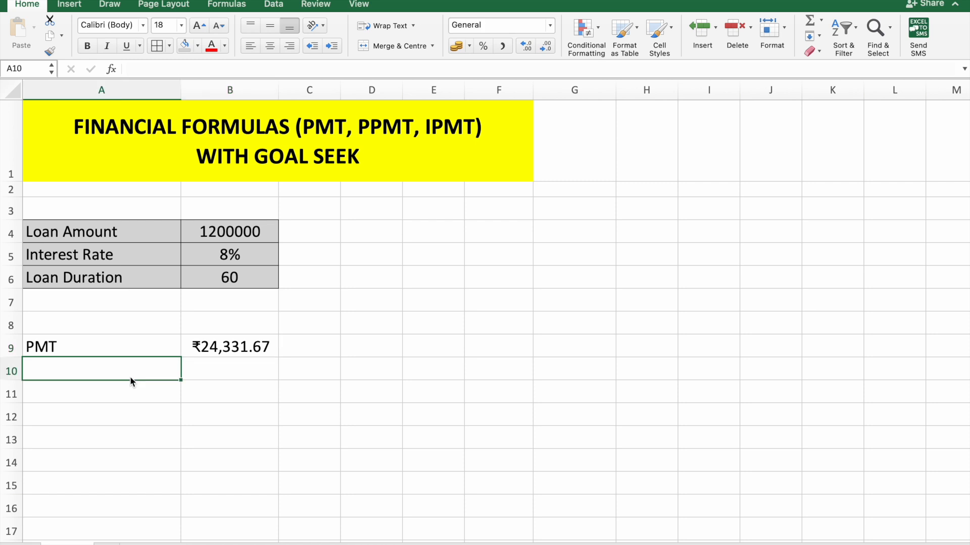
{"action": "type", "text": "PPMT"}
{"action": "left_click", "coordinate": [234, 367]}
{"action": "type", "text": "=PPMT"}
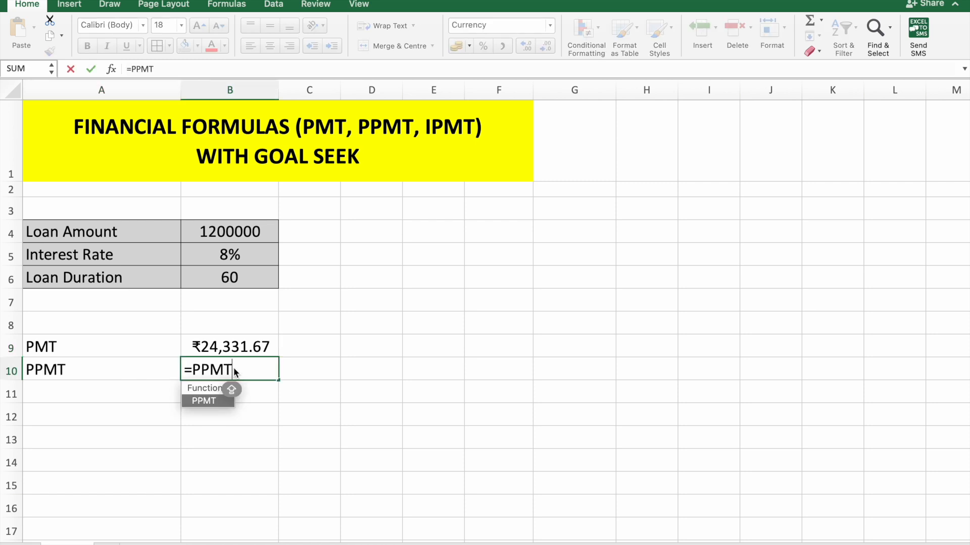
{"action": "type", "text": "("}
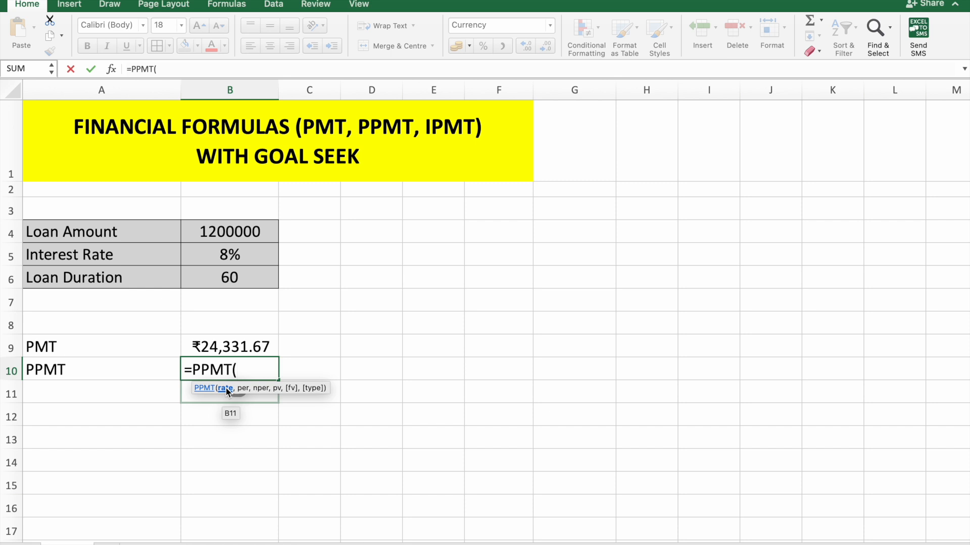
{"action": "left_click", "coordinate": [229, 260]}
{"action": "type", "text": "/12"}
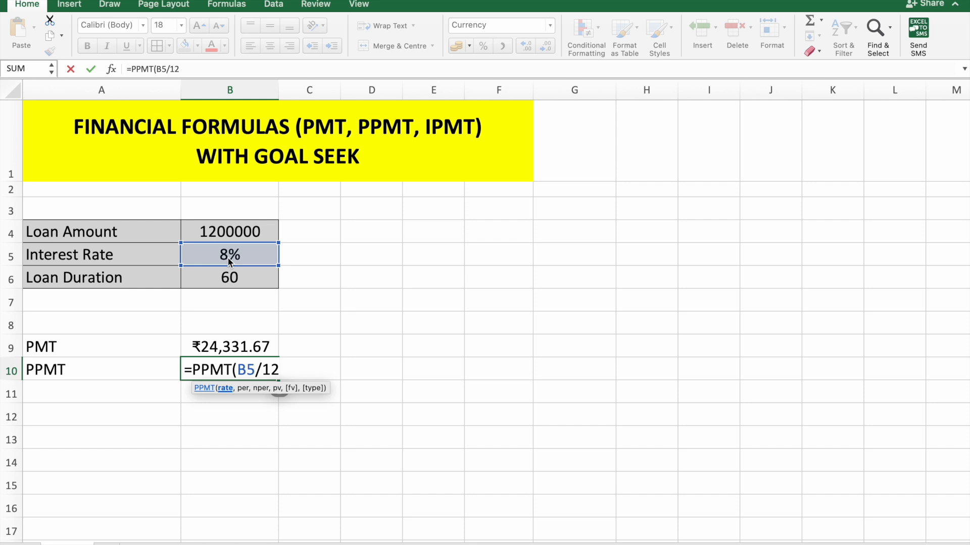
{"action": "type", "text": ","}
{"action": "type", "text": "1"}
{"action": "type", "text": ","}
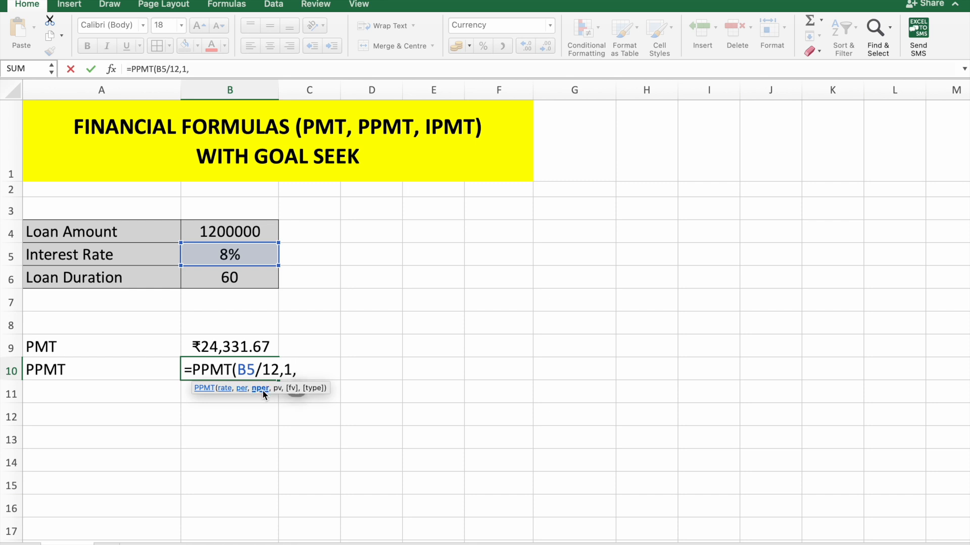
{"action": "left_click", "coordinate": [232, 277]}
{"action": "type", "text": ","}
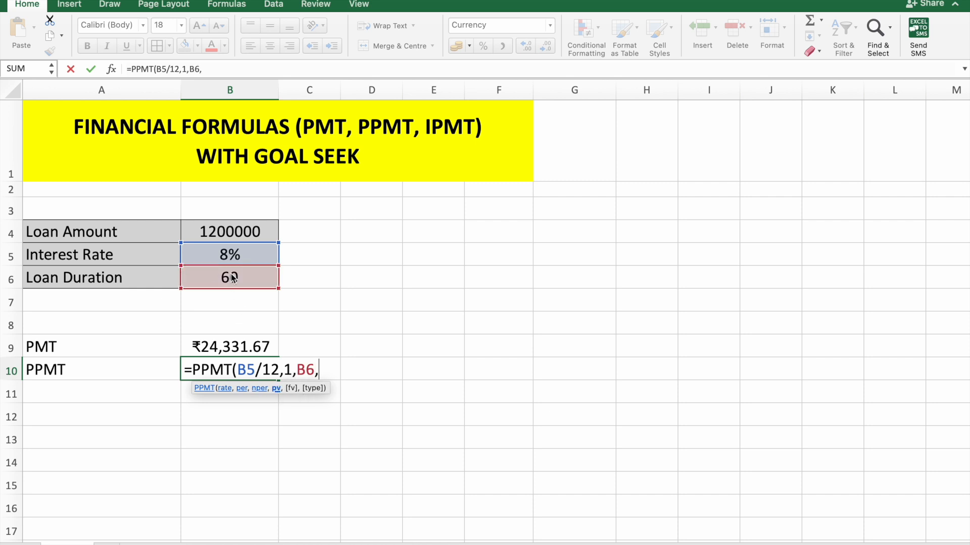
{"action": "left_click", "coordinate": [253, 225]}
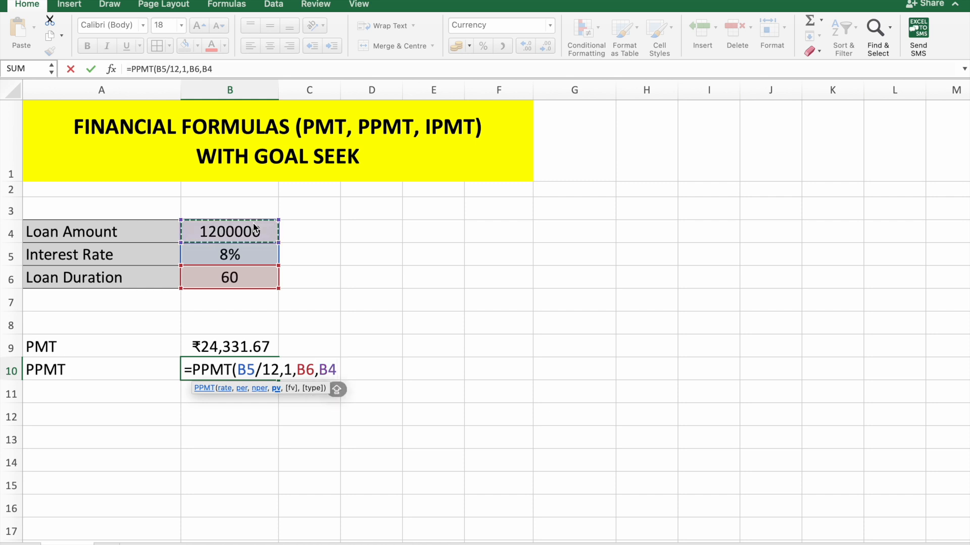
{"action": "type", "text": ")"}
{"action": "key", "text": "Return"}
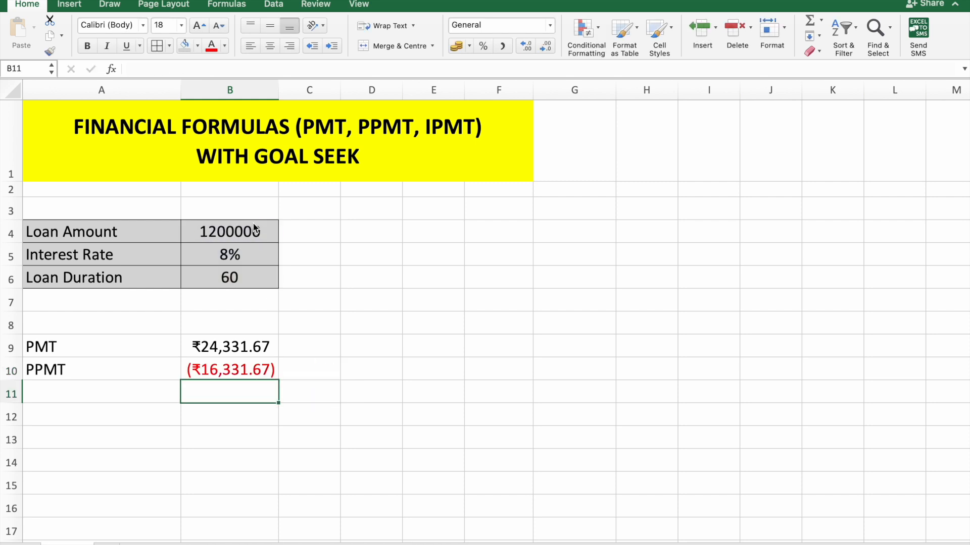
- Negate the principal formula in B10 so it reads =-PPMT(B5/12,1,B6,B4)
{"action": "left_click", "coordinate": [245, 368]}
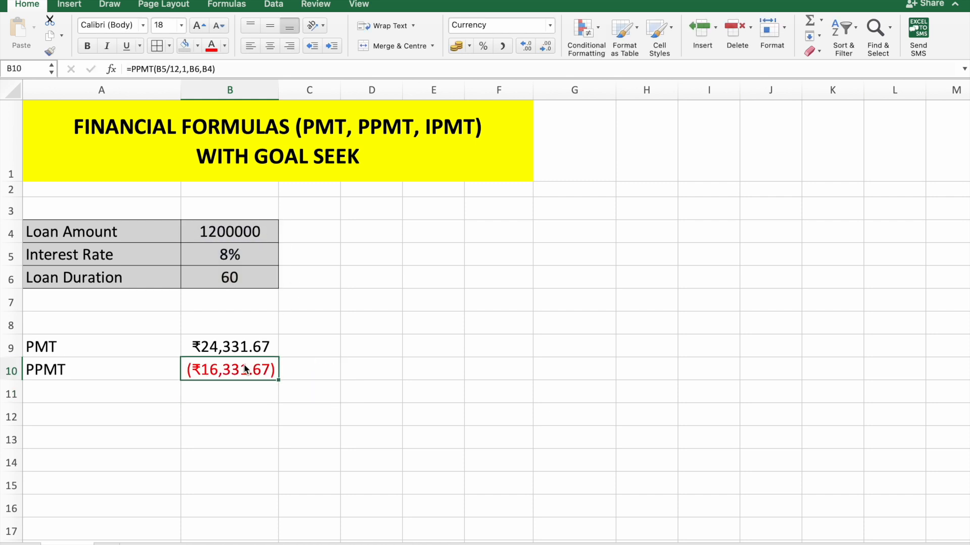
{"action": "double_click", "coordinate": [245, 368]}
{"action": "left_click", "coordinate": [194, 373]}
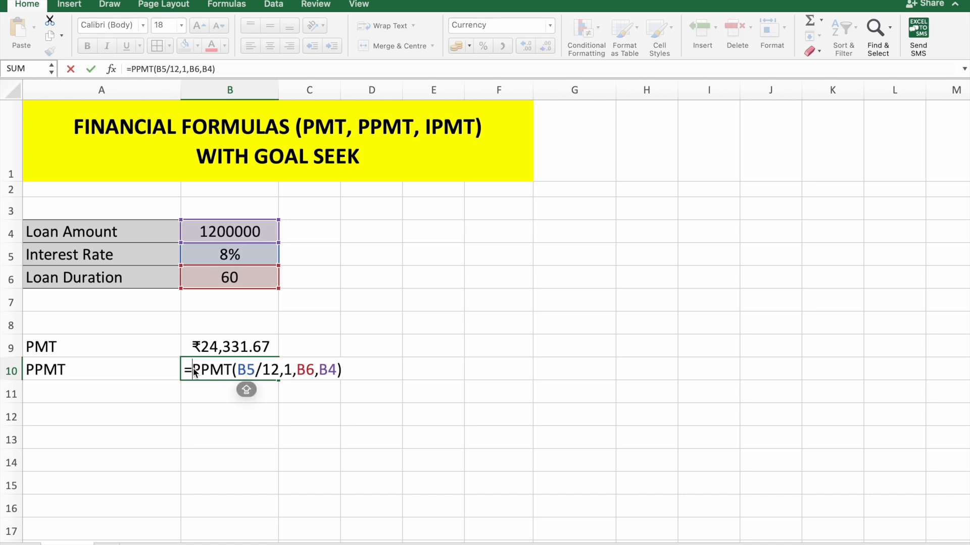
{"action": "type", "text": "-"}
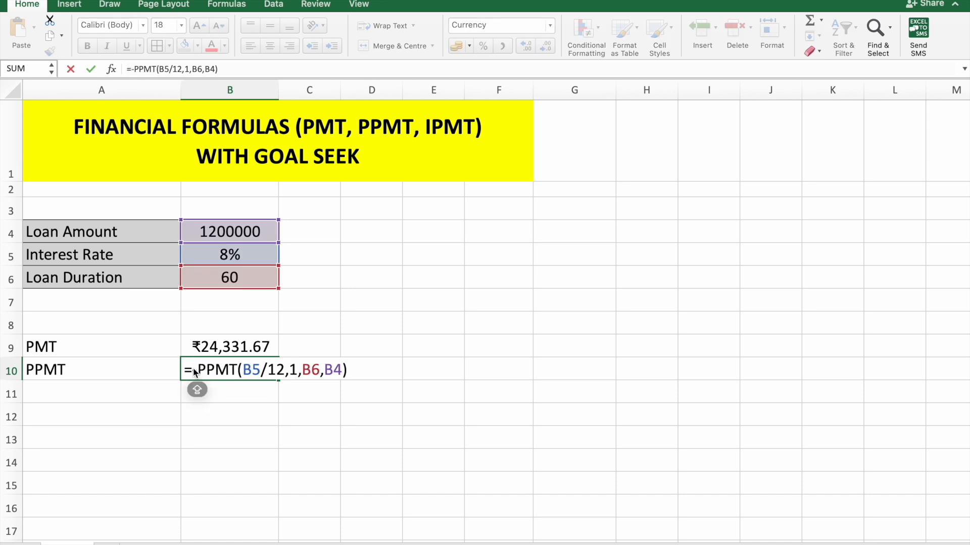
{"action": "key", "text": "Return"}
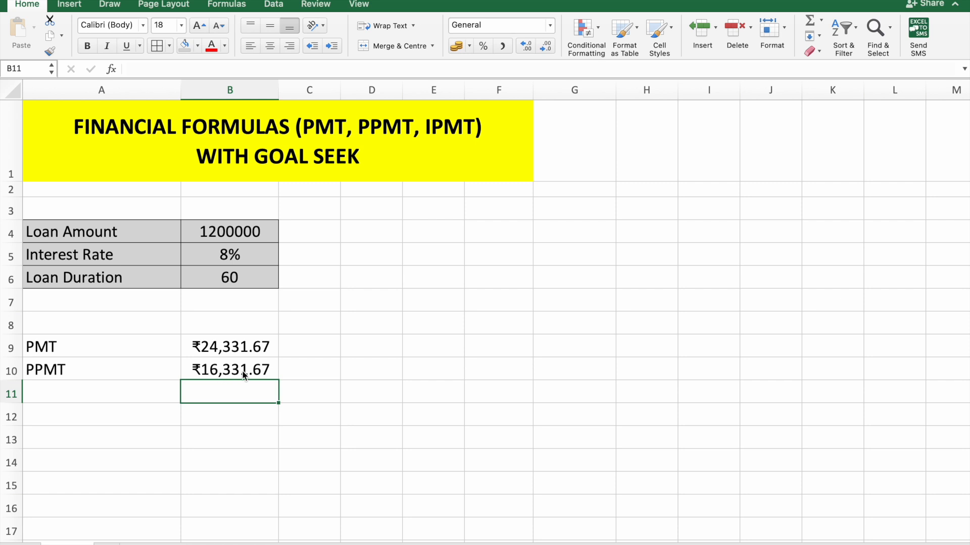
- Label cell A11 IPMT and calculate the first month's interest in B11 with =IPMT(B5/12,1,B6,B4)
{"action": "left_click", "coordinate": [167, 392]}
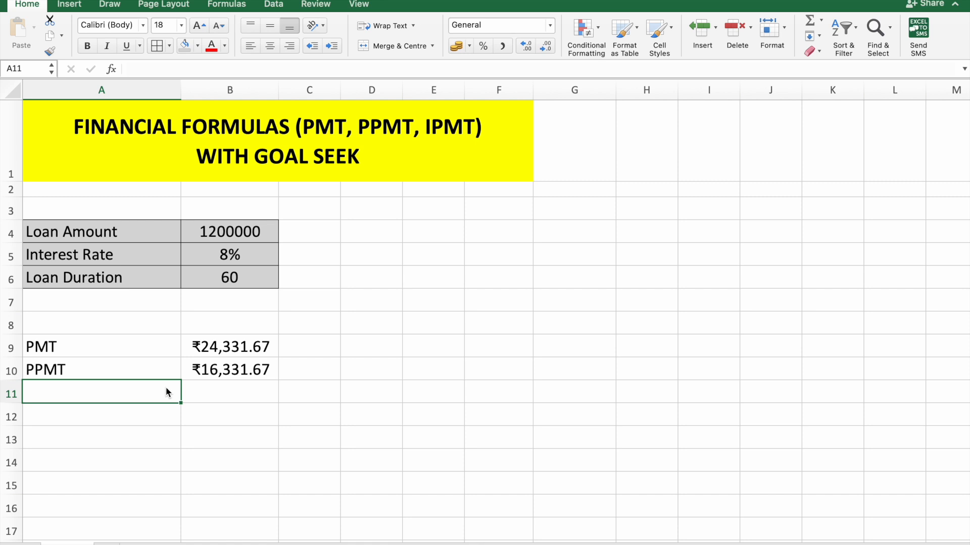
{"action": "type", "text": "IPMT"}
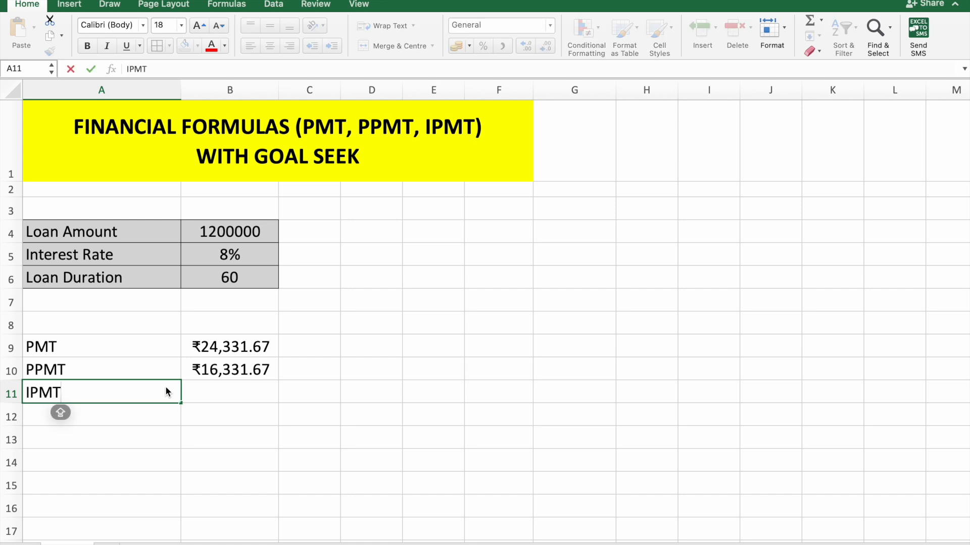
{"action": "key", "text": "Tab"}
{"action": "type", "text": "=IP"}
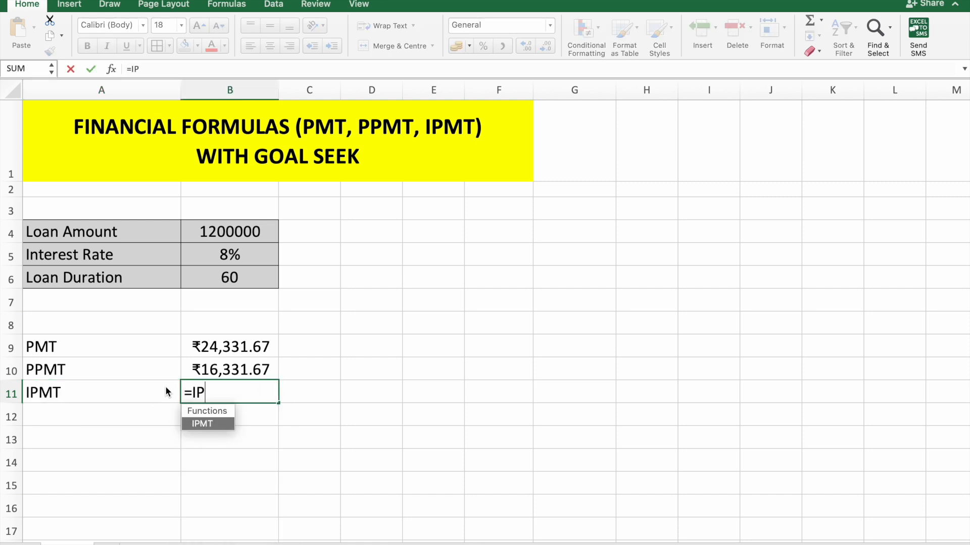
{"action": "type", "text": "MT("}
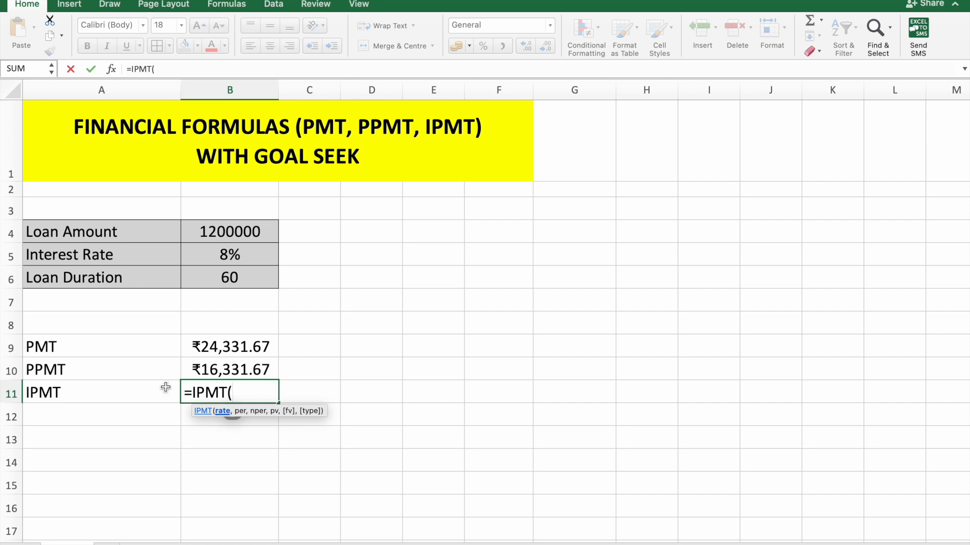
{"action": "left_click", "coordinate": [223, 263]}
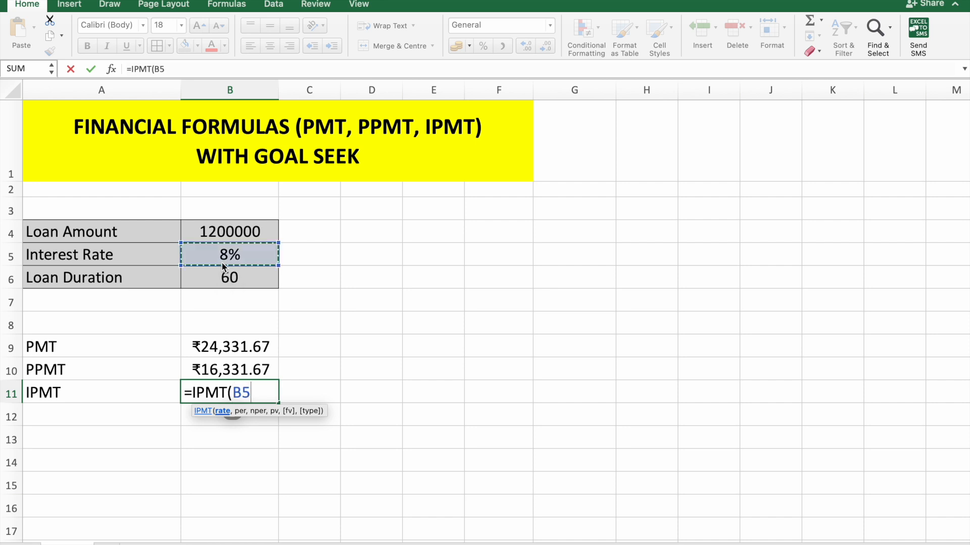
{"action": "type", "text": "/12,"}
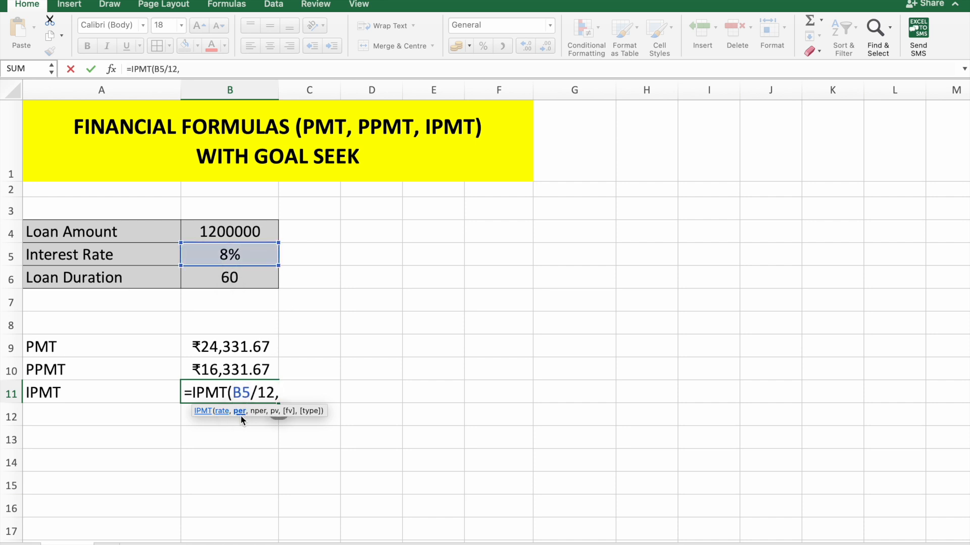
{"action": "type", "text": "1,"}
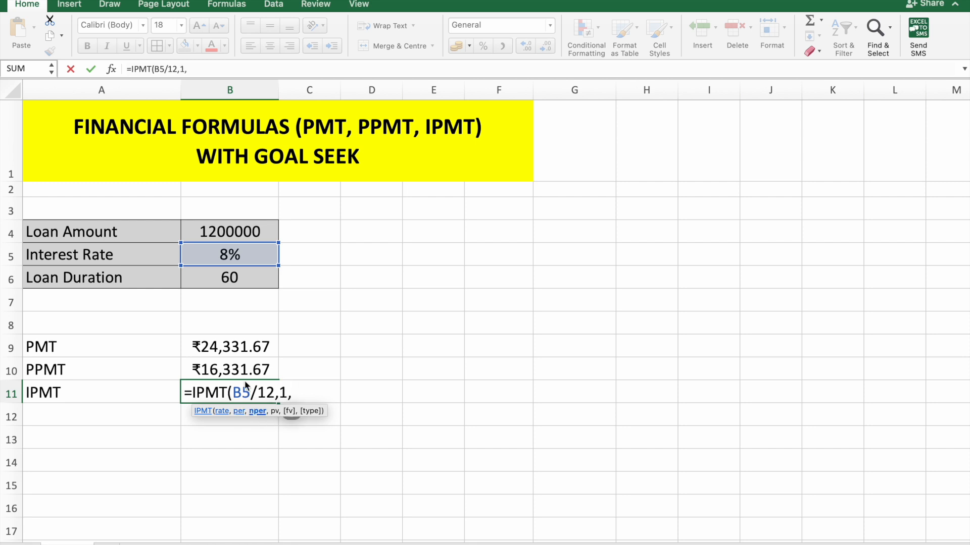
{"action": "left_click", "coordinate": [234, 288]}
{"action": "type", "text": ","}
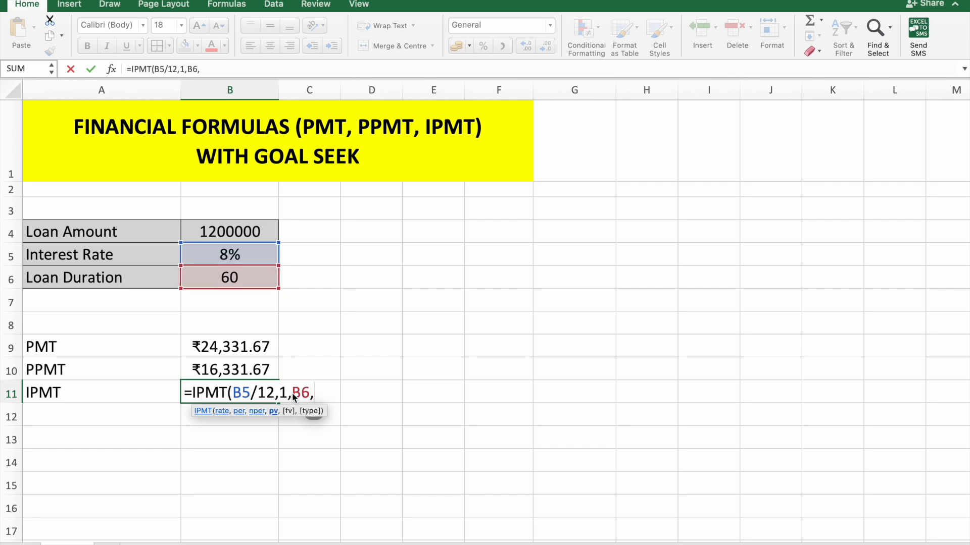
{"action": "left_click", "coordinate": [249, 231]}
{"action": "type", "text": ")"}
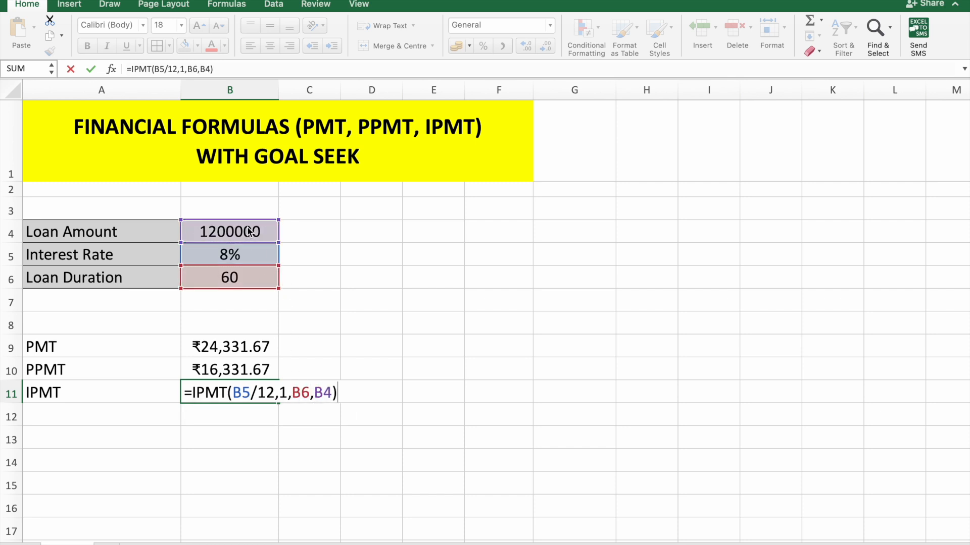
{"action": "key", "text": "Return"}
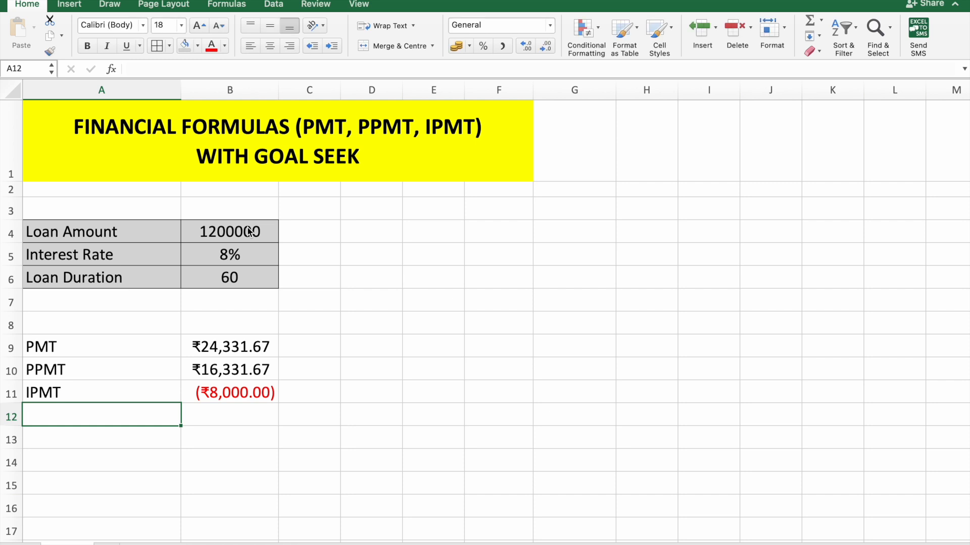
- Negate the interest formula in B11 so it reads =-IPMT(B5/12,1,B6,B4)
{"action": "left_click", "coordinate": [212, 398]}
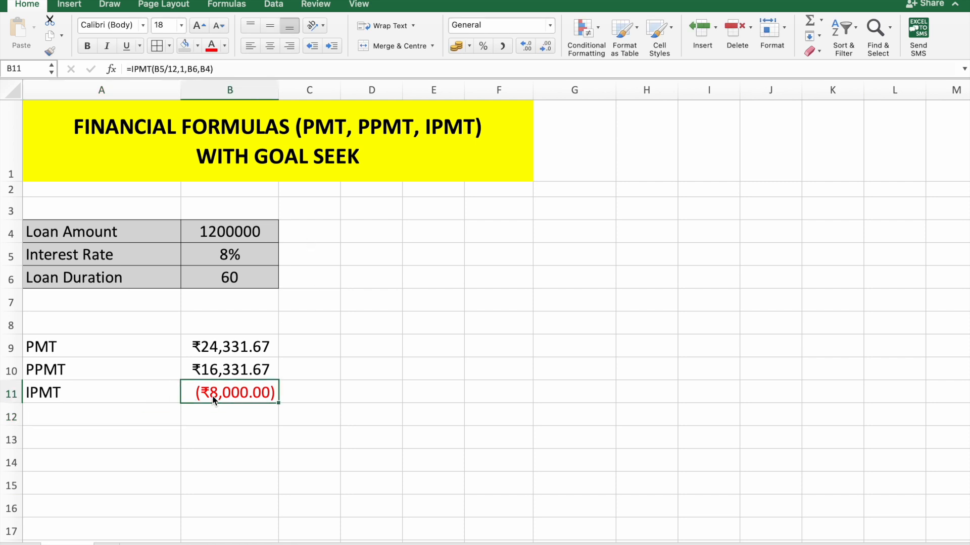
{"action": "double_click", "coordinate": [212, 398]}
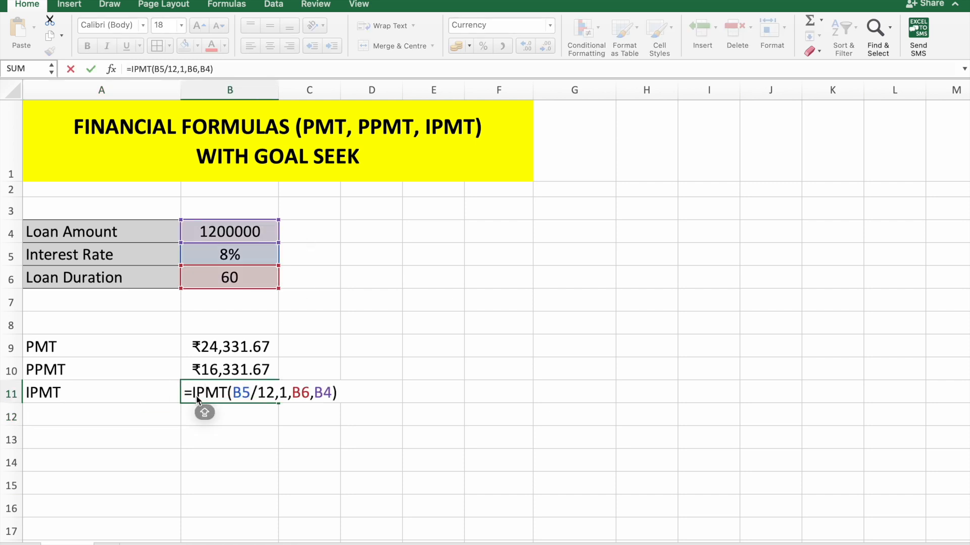
{"action": "left_click", "coordinate": [195, 397]}
{"action": "type", "text": "-"}
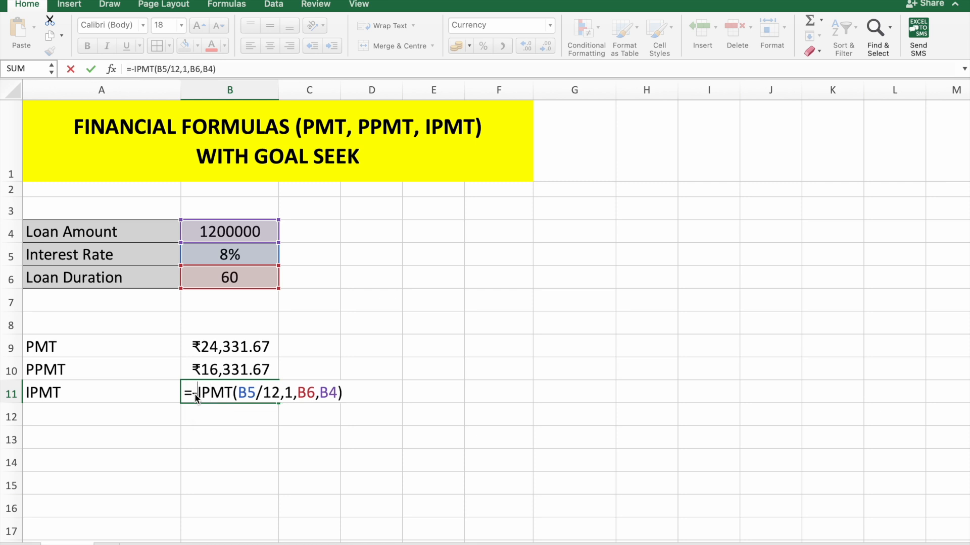
{"action": "key", "text": "Return"}
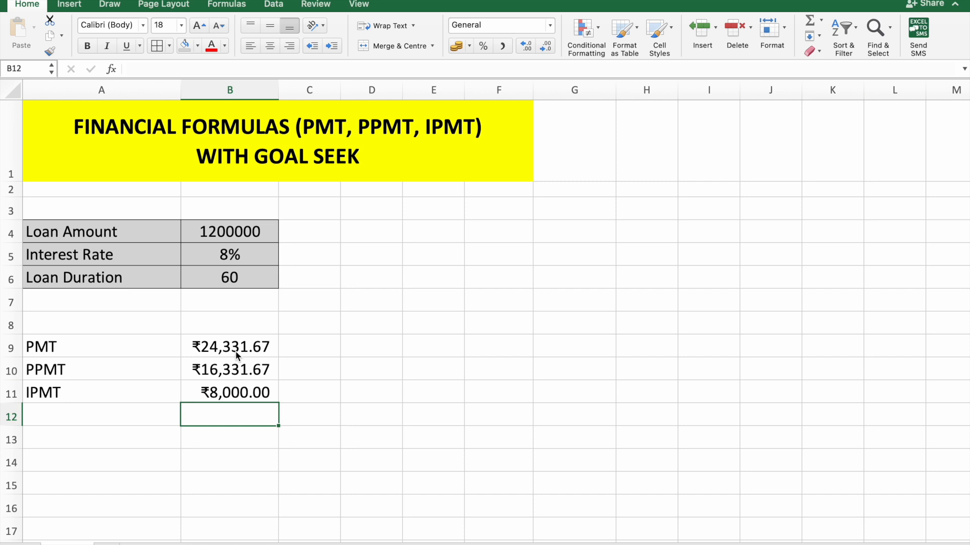
- Add the principal and interest portions in B12 with =B10+B11 and compare the sum with the payment in B9
{"action": "type", "text": "="}
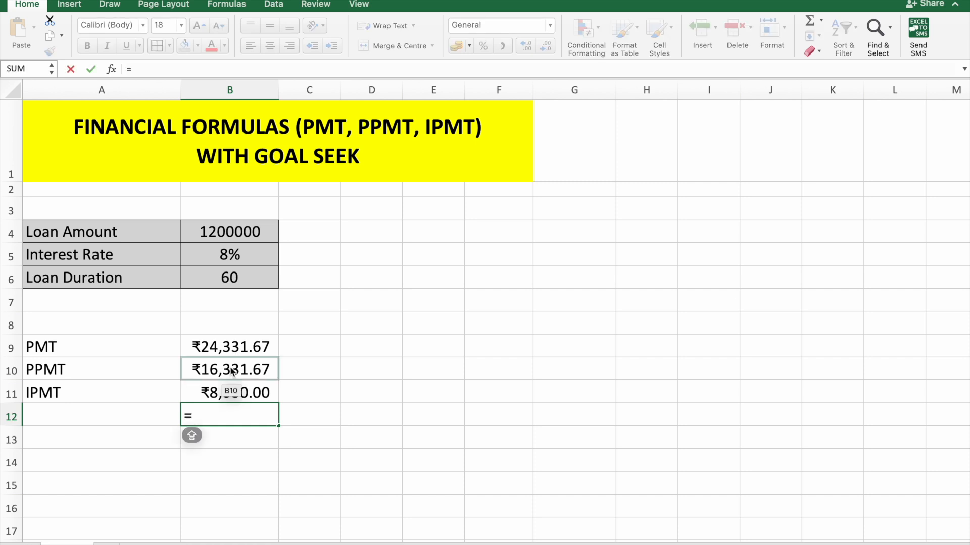
{"action": "left_click", "coordinate": [232, 371]}
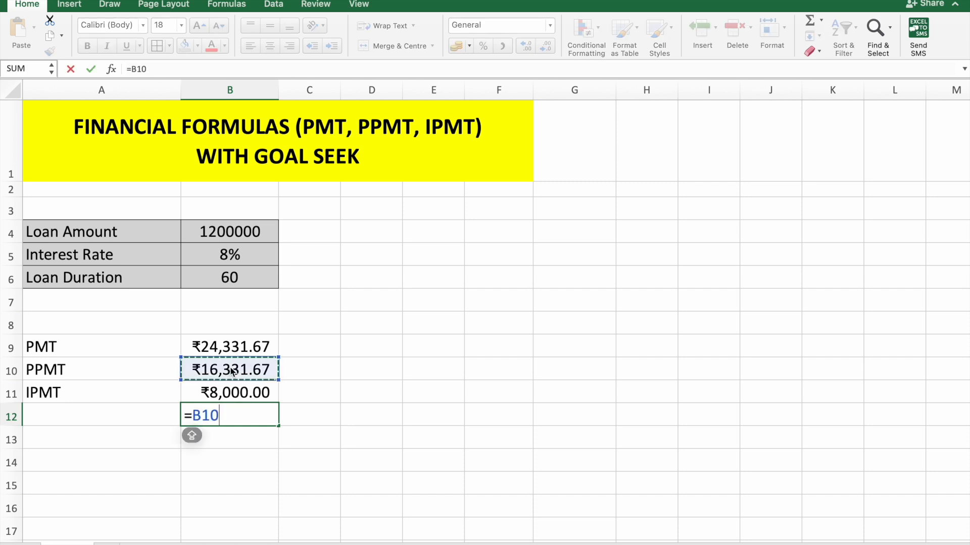
{"action": "type", "text": "+"}
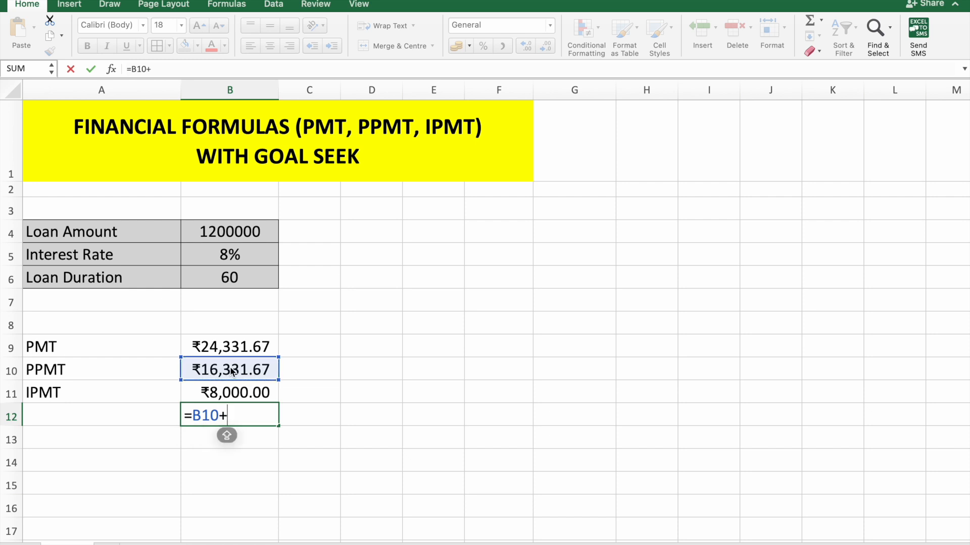
{"action": "left_click", "coordinate": [235, 394]}
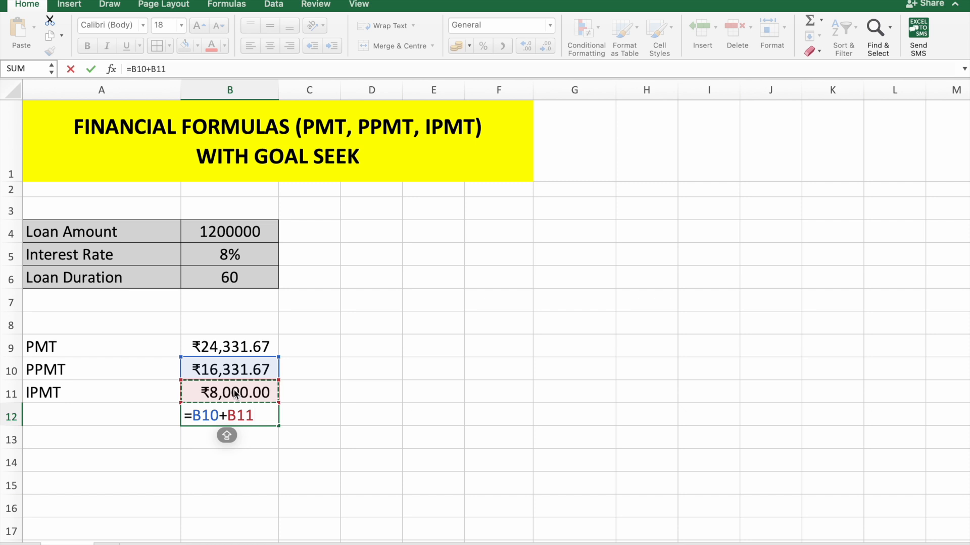
{"action": "key", "text": "Return"}
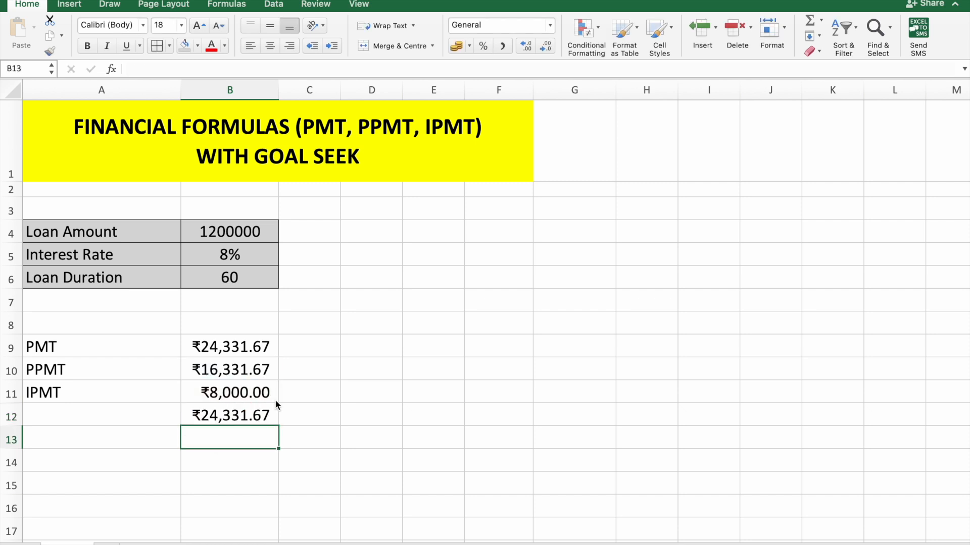
{"action": "left_click", "coordinate": [236, 347]}
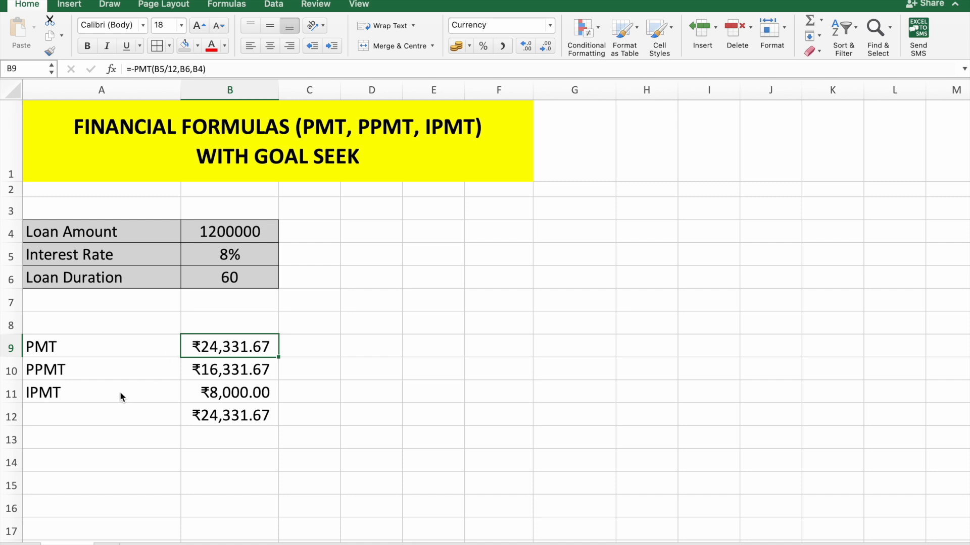
- Clear the check sum from cell B12
{"action": "left_click", "coordinate": [193, 415]}
{"action": "key", "text": "Delete"}
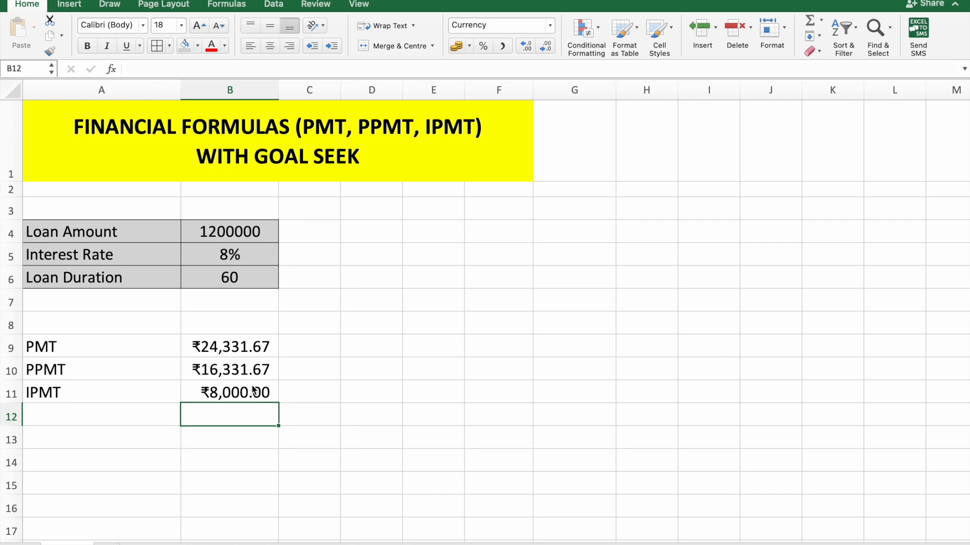
{"action": "left_click", "coordinate": [253, 353]}
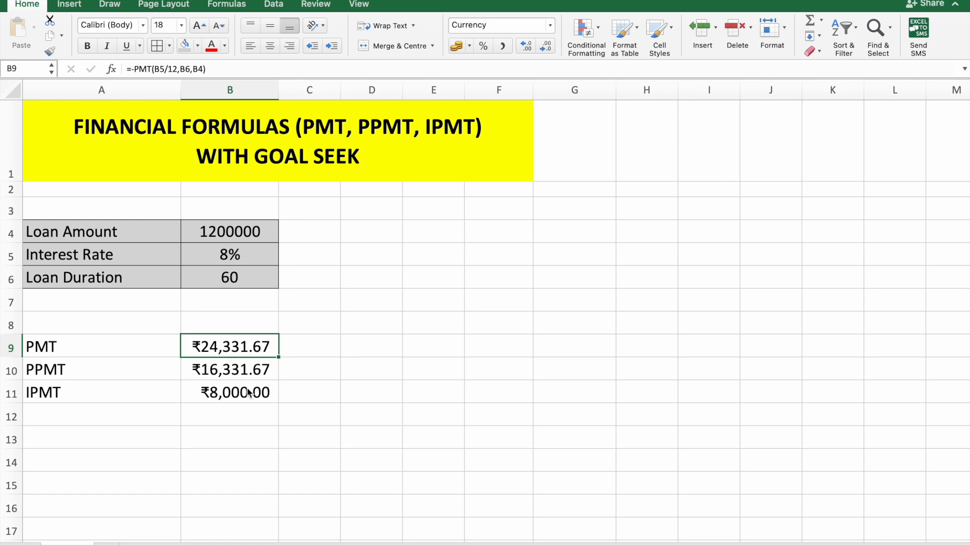
- Enter the heading MONTHS in E4 and fill the month numbers 1 to 10 down E5:E14
{"action": "left_click", "coordinate": [450, 241]}
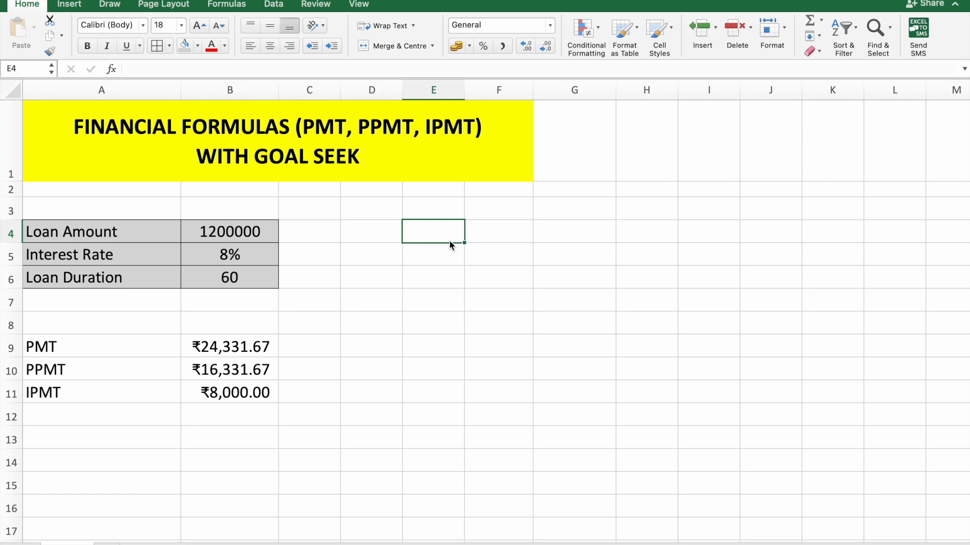
{"action": "type", "text": "MON"}
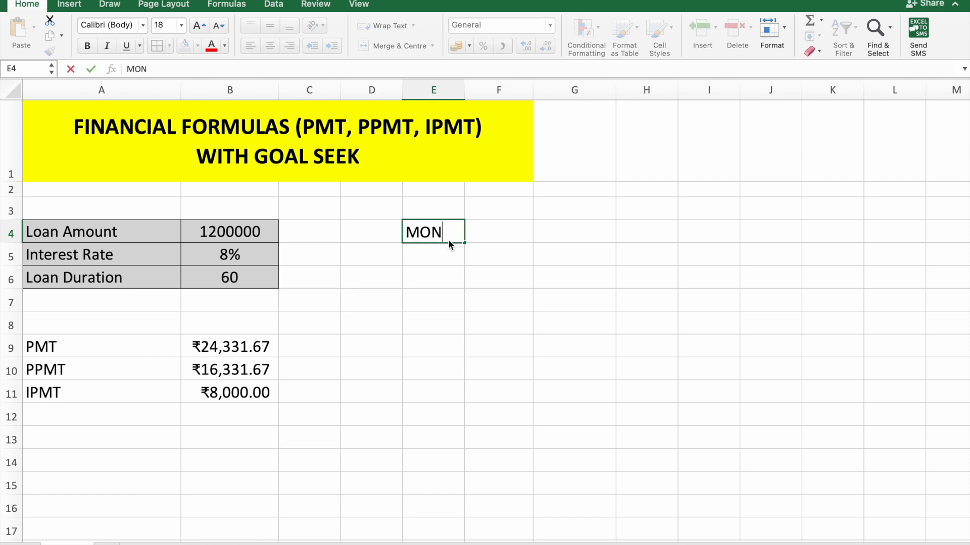
{"action": "type", "text": "THS"}
{"action": "key", "text": "Return"}
{"action": "type", "text": "1"}
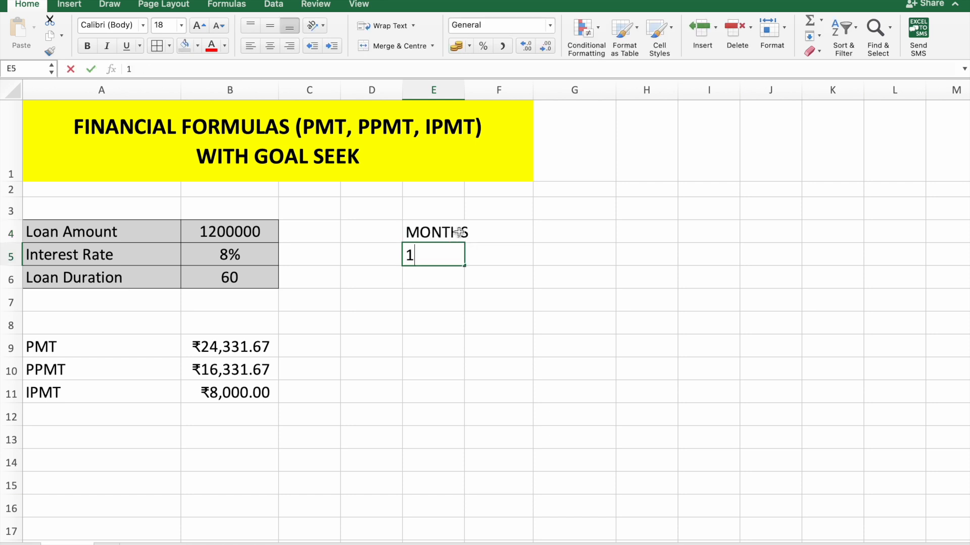
{"action": "key", "text": "Return"}
{"action": "type", "text": "2"}
{"action": "left_click", "coordinate": [453, 277]}
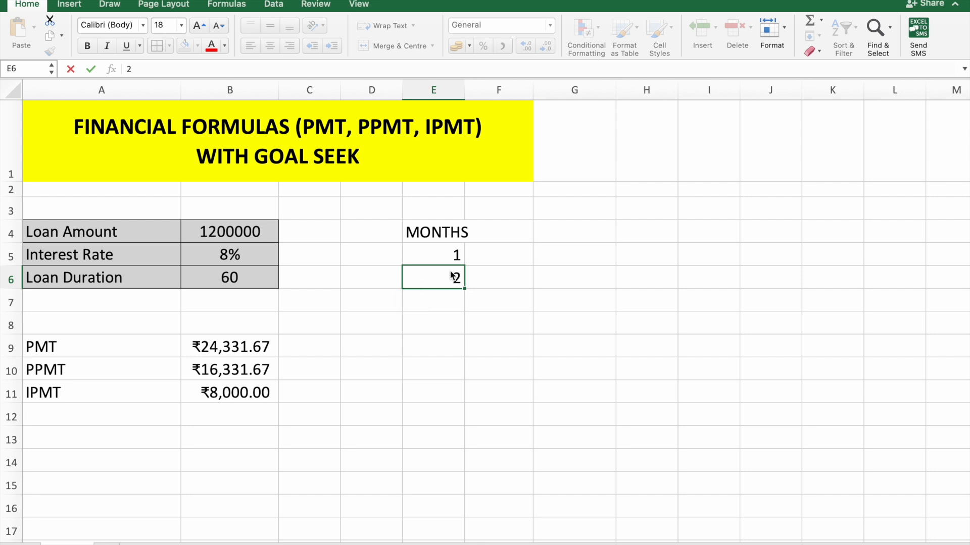
{"action": "left_click_drag", "start_coordinate": [450, 256], "coordinate": [461, 465]}
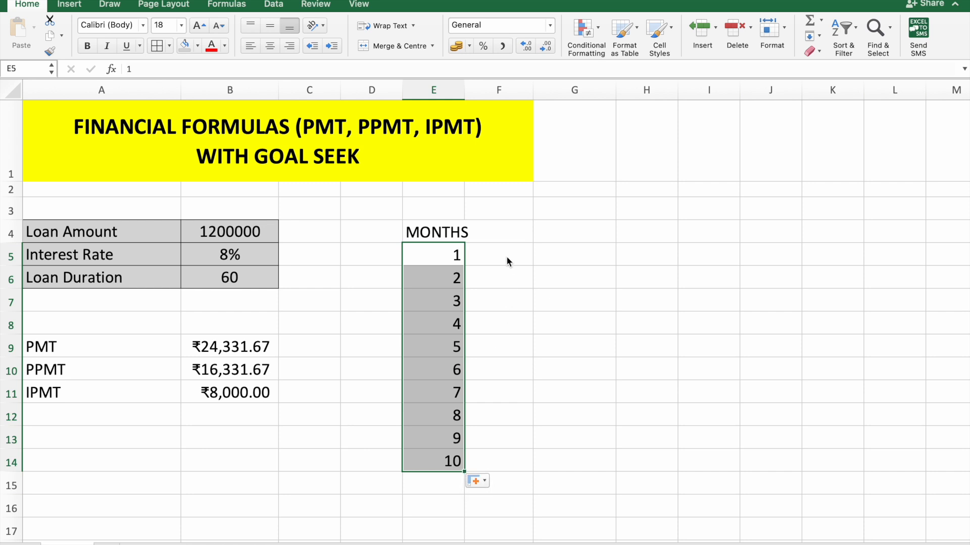
- Add the headings PPMT in F4 and IPMT in G4, and widen columns E and F
{"action": "left_click", "coordinate": [507, 238]}
{"action": "type", "text": "PPMT"}
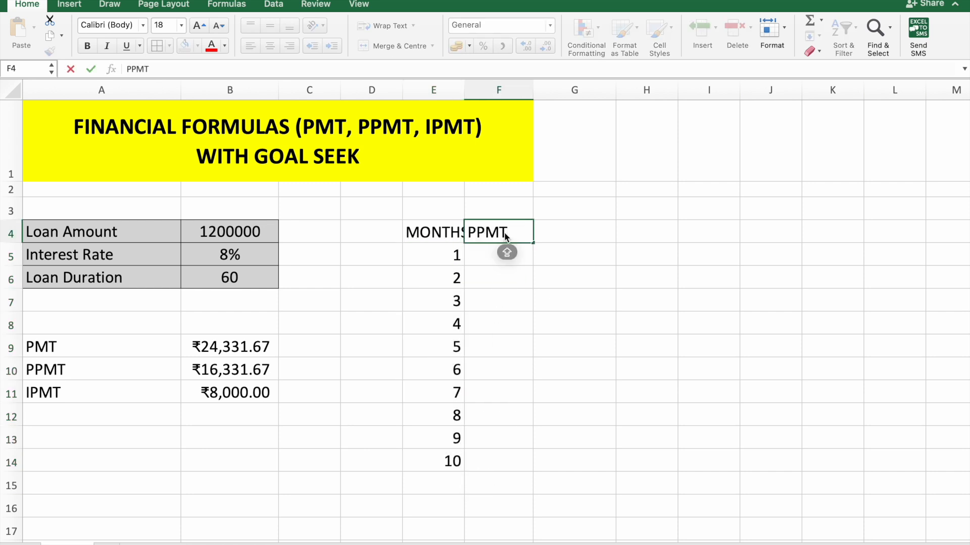
{"action": "key", "text": "Tab"}
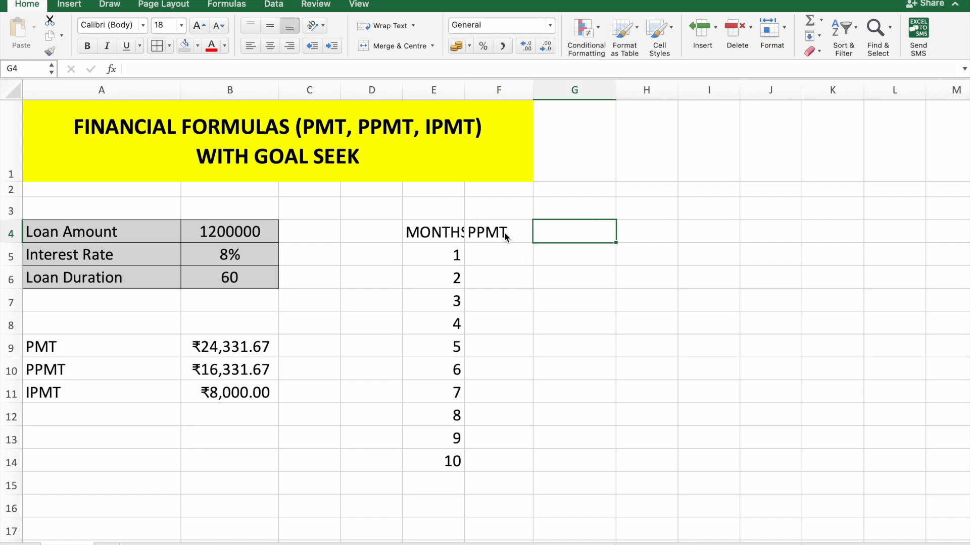
{"action": "type", "text": "IPMT"}
{"action": "key", "text": "Return"}
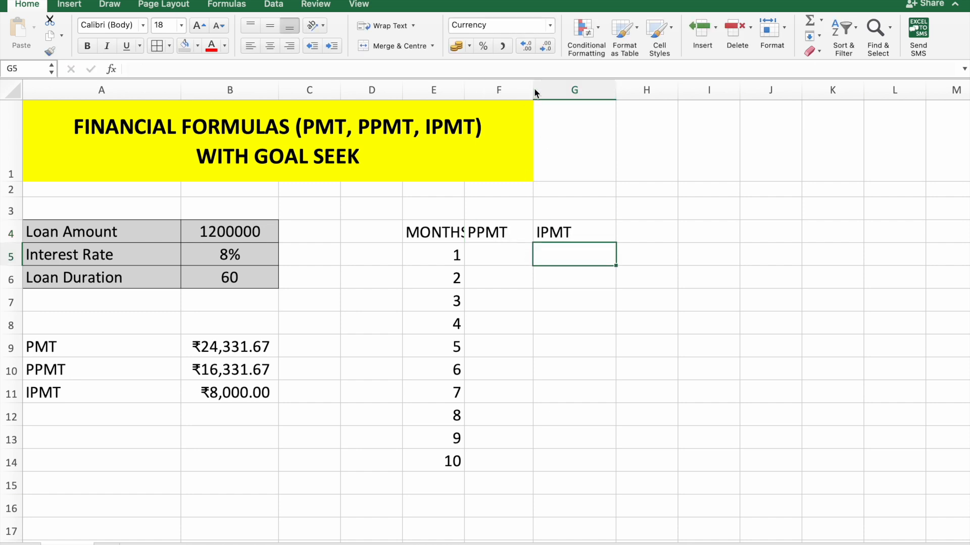
{"action": "left_click_drag", "start_coordinate": [534, 93], "coordinate": [560, 93]}
- Write the formula =-PPMT(B5/12,E5,B6,B4) in F5 for the first month's principal portion
{"action": "left_click", "coordinate": [520, 256]}
{"action": "type", "text": "=-"}
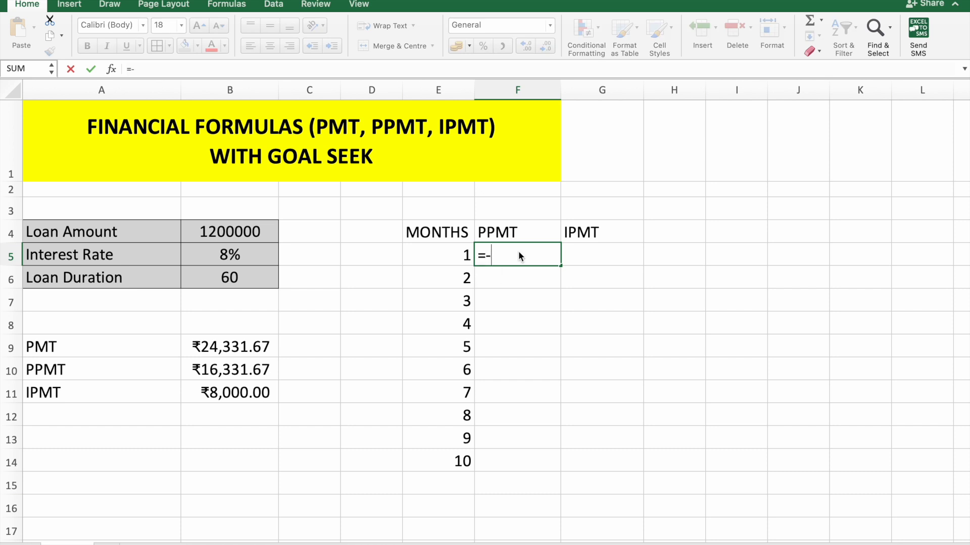
{"action": "type", "text": "PPMT"}
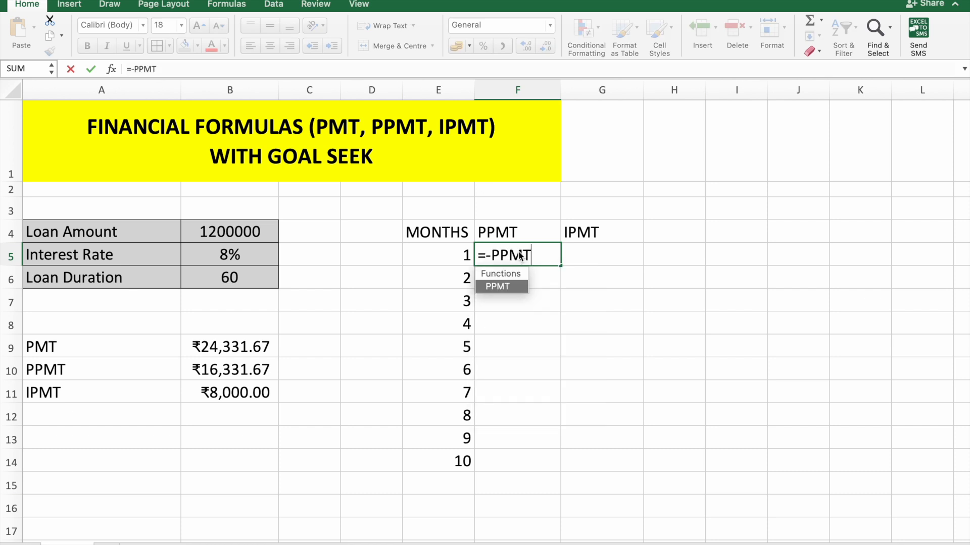
{"action": "type", "text": "("}
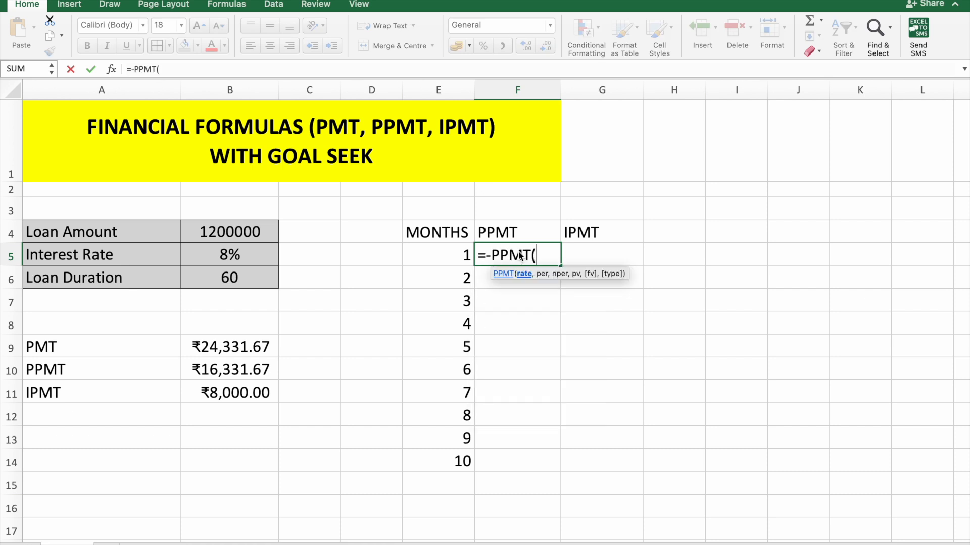
{"action": "left_click", "coordinate": [237, 260]}
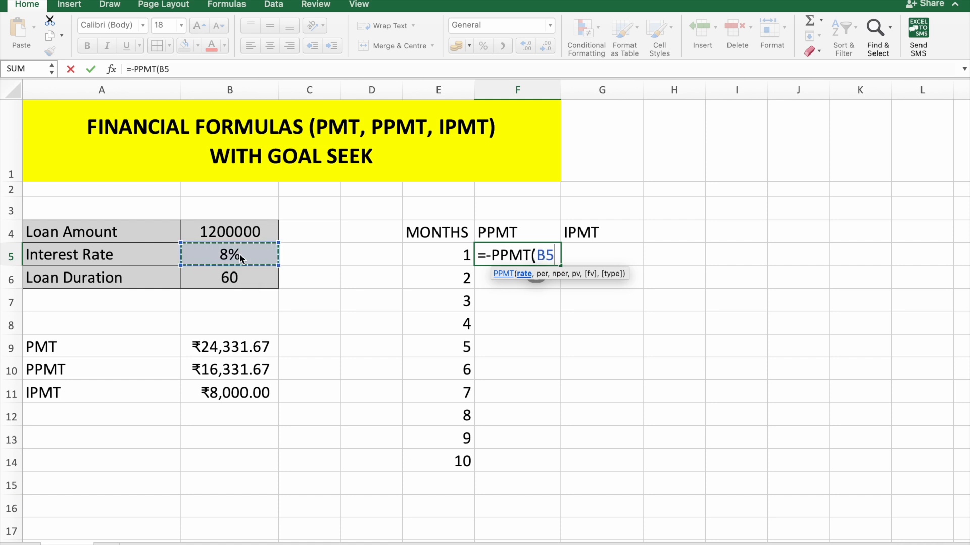
{"action": "type", "text": "/12,"}
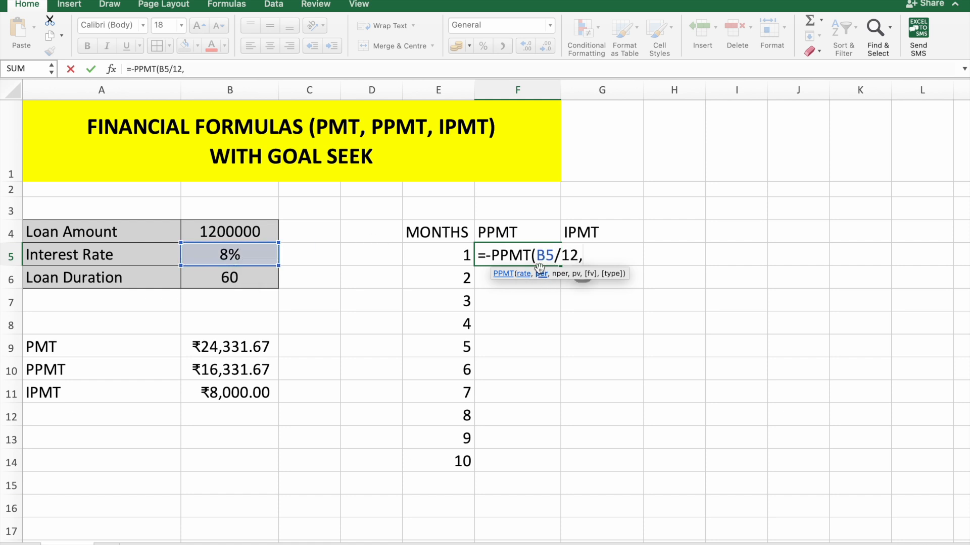
{"action": "left_click", "coordinate": [457, 261]}
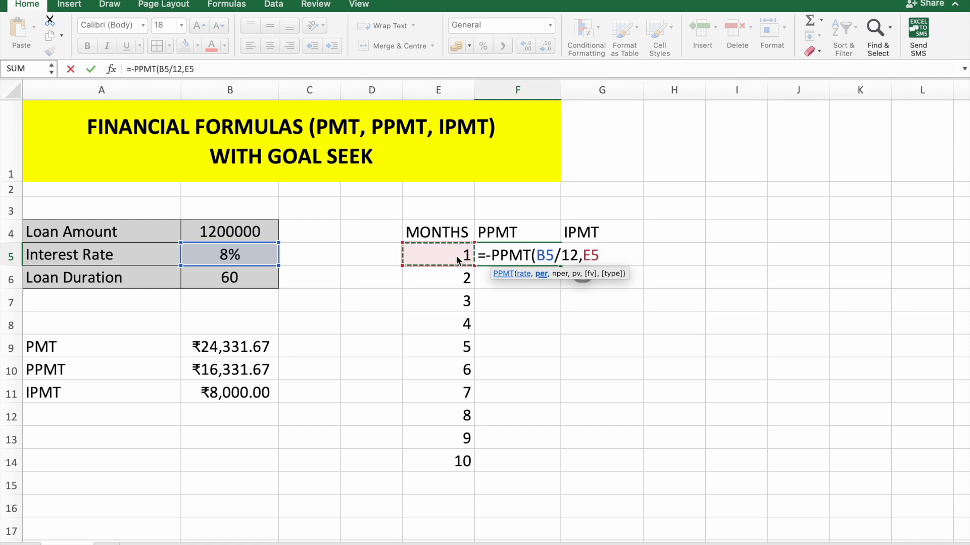
{"action": "type", "text": ","}
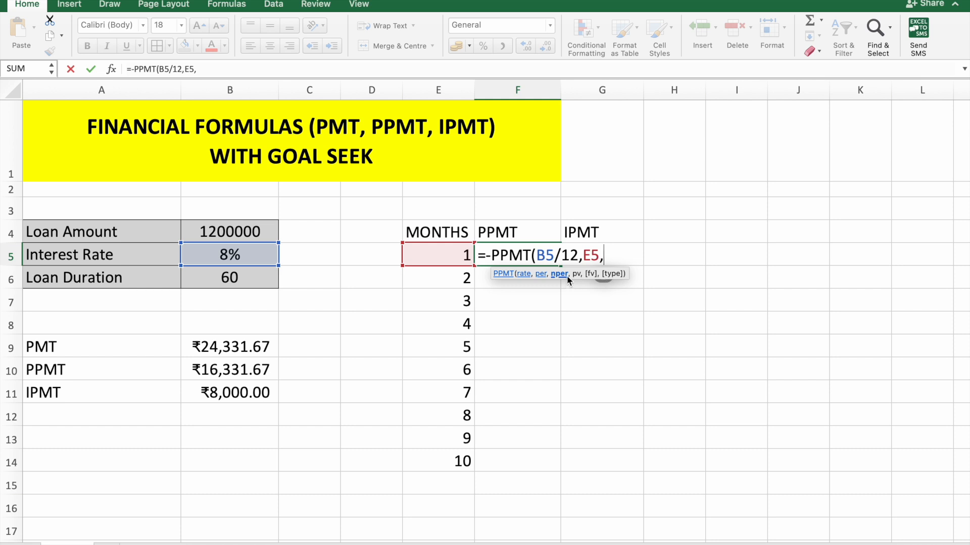
{"action": "left_click", "coordinate": [222, 281]}
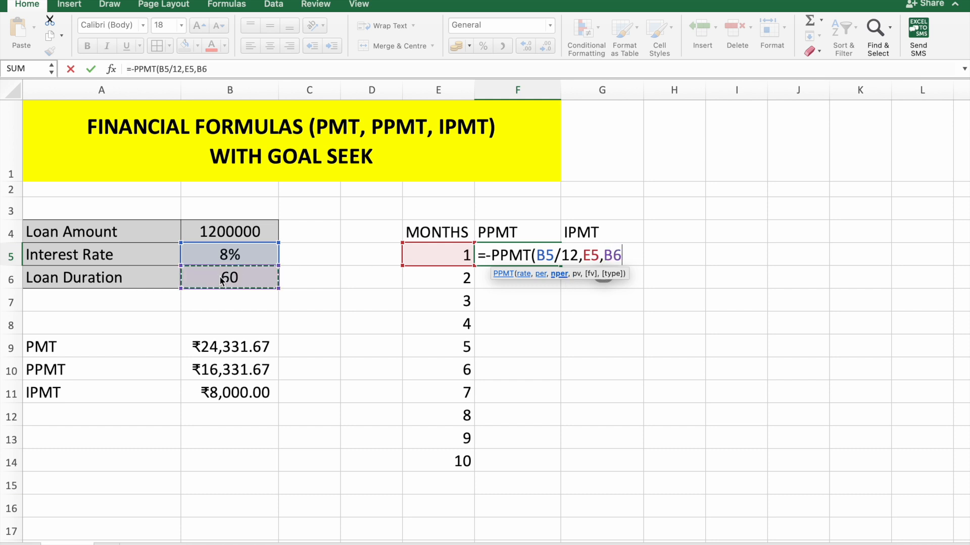
{"action": "type", "text": ","}
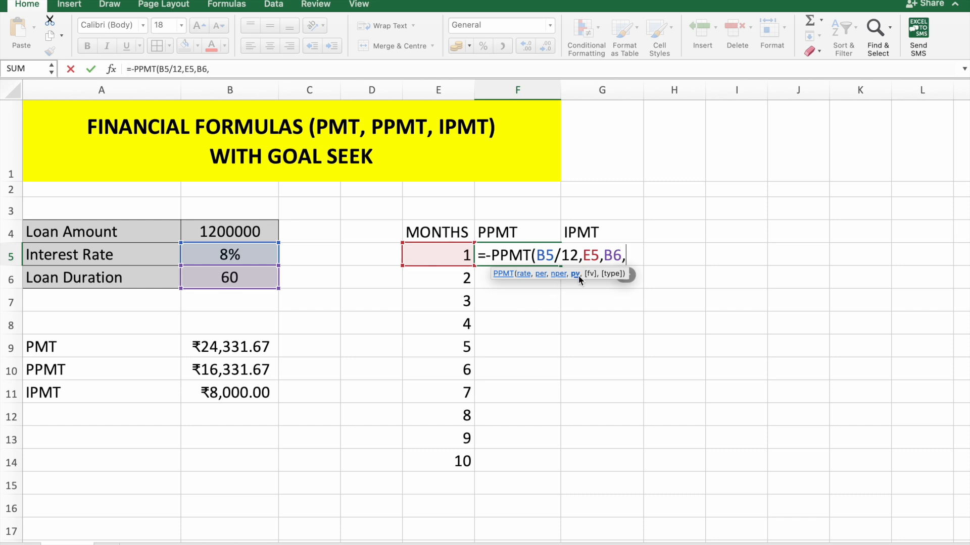
{"action": "left_click", "coordinate": [257, 237]}
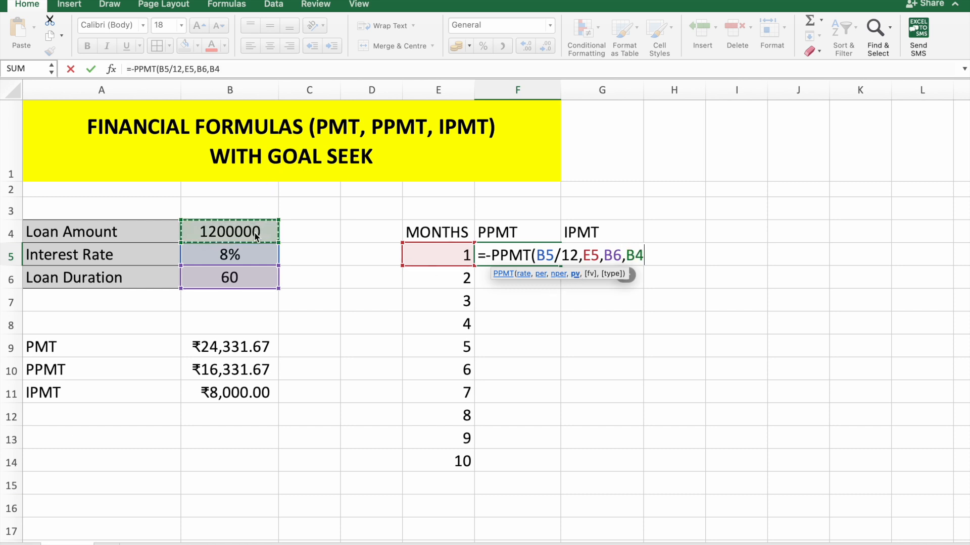
{"action": "type", "text": ")"}
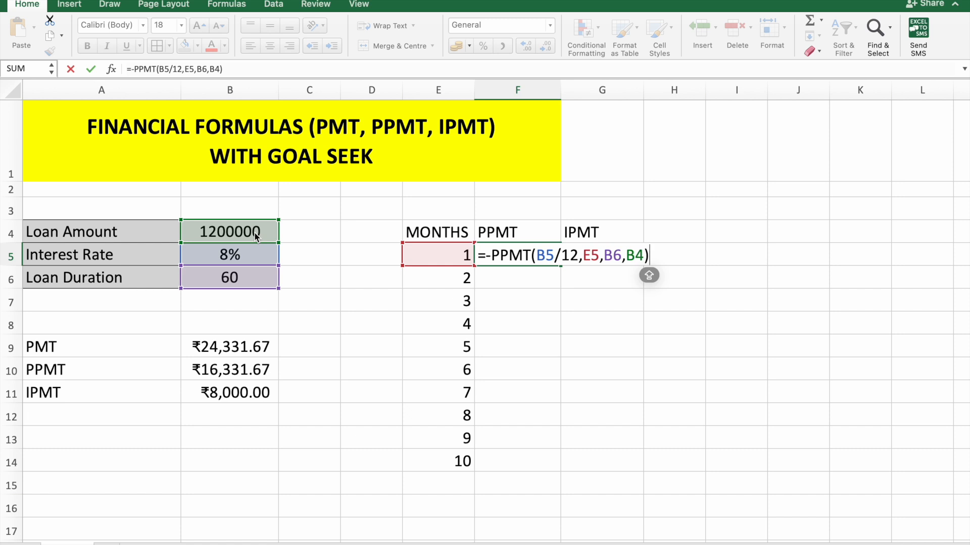
- Make the rate, duration and loan amount references absolute so F5 holds =-PPMT($B$5/12,E5,$B$6,$B$4)
{"action": "left_click", "coordinate": [543, 256]}
{"action": "key", "text": "Left"}
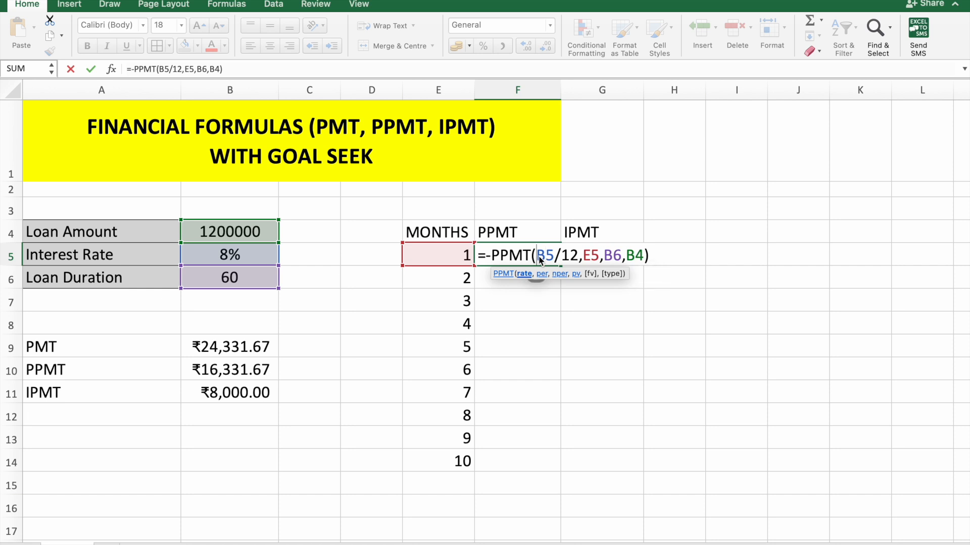
{"action": "type", "text": "$"}
{"action": "left_click", "coordinate": [556, 256]}
{"action": "type", "text": "$"}
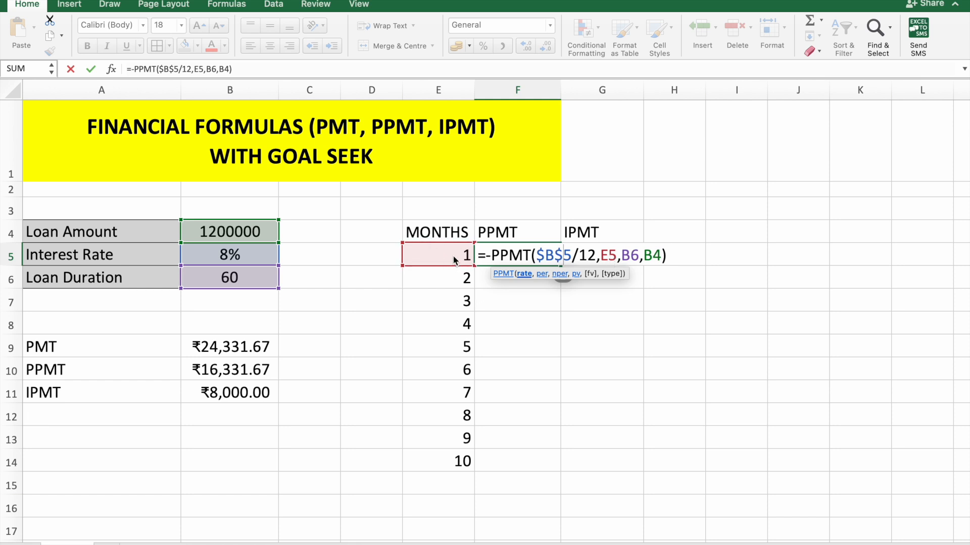
{"action": "left_click", "coordinate": [626, 257]}
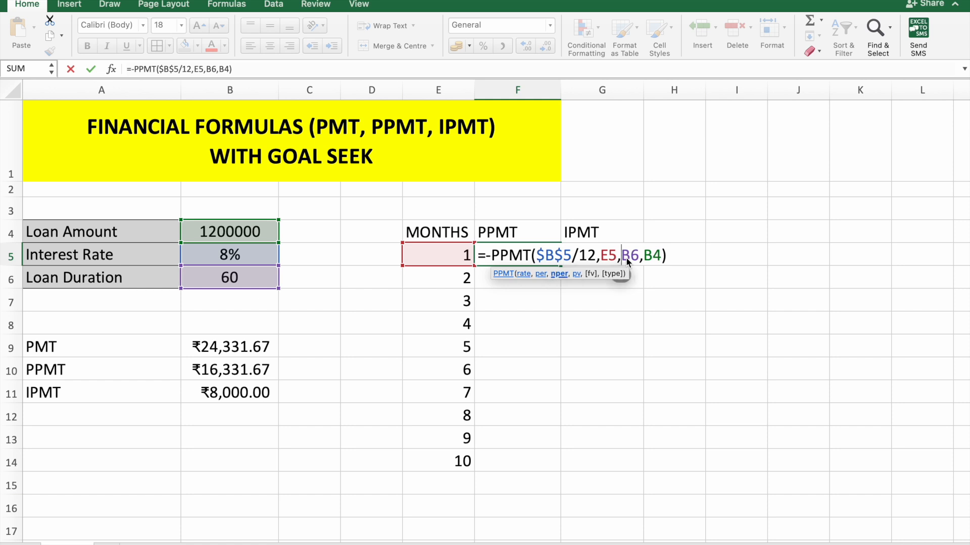
{"action": "type", "text": "$"}
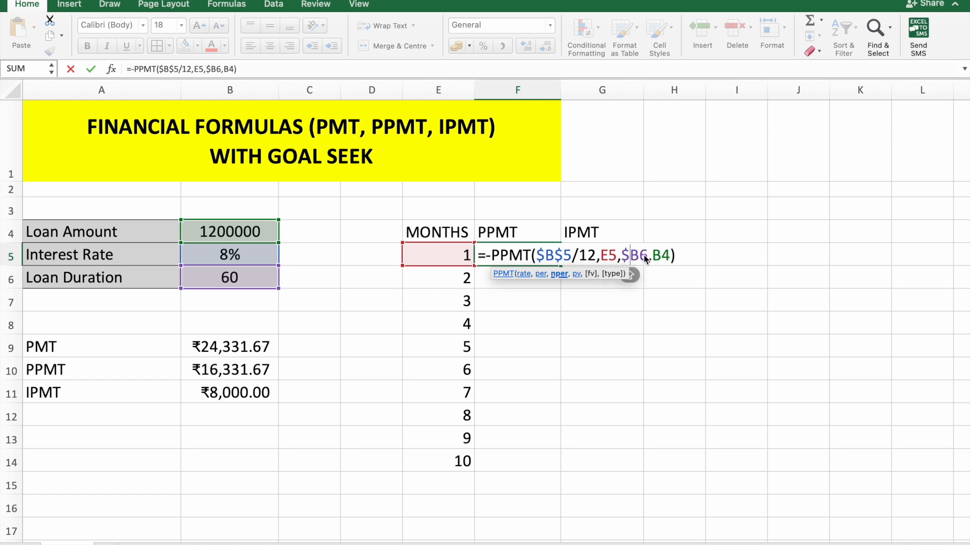
{"action": "left_click", "coordinate": [638, 258]}
{"action": "type", "text": "$"}
{"action": "left_click", "coordinate": [664, 257]}
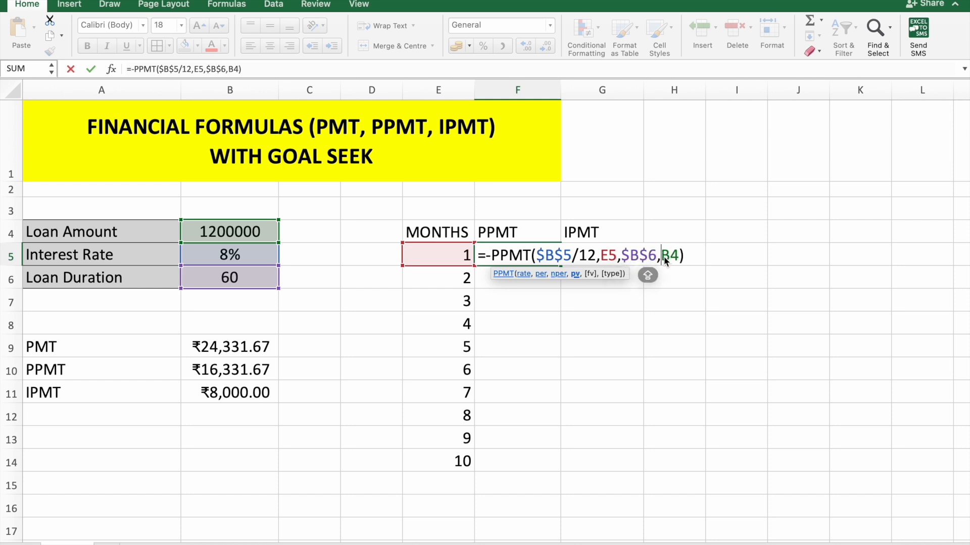
{"action": "type", "text": "$B"}
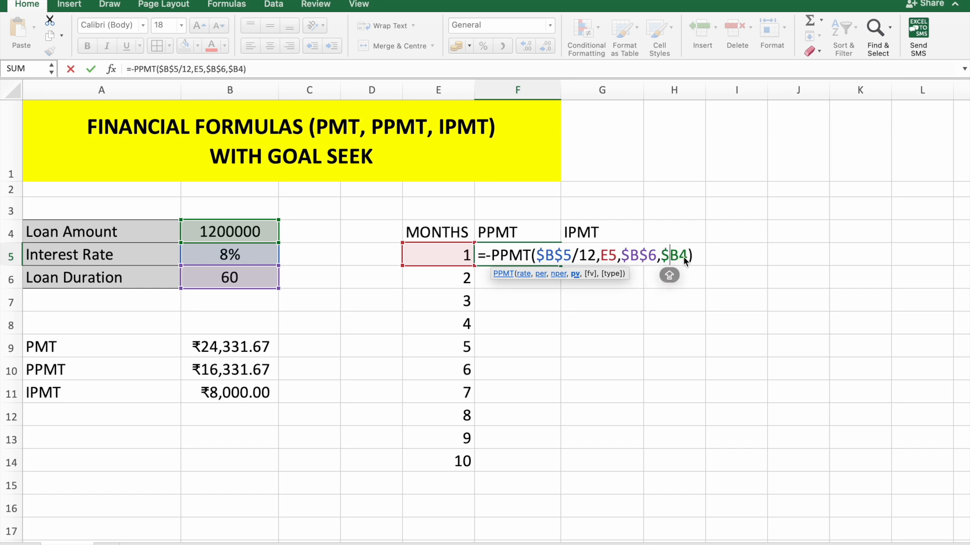
{"action": "type", "text": "$"}
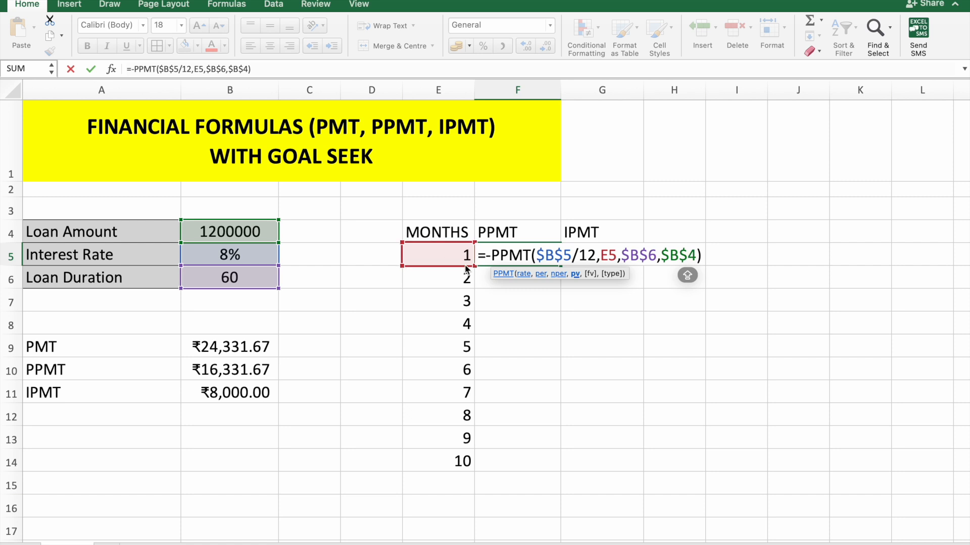
{"action": "key", "text": "Return"}
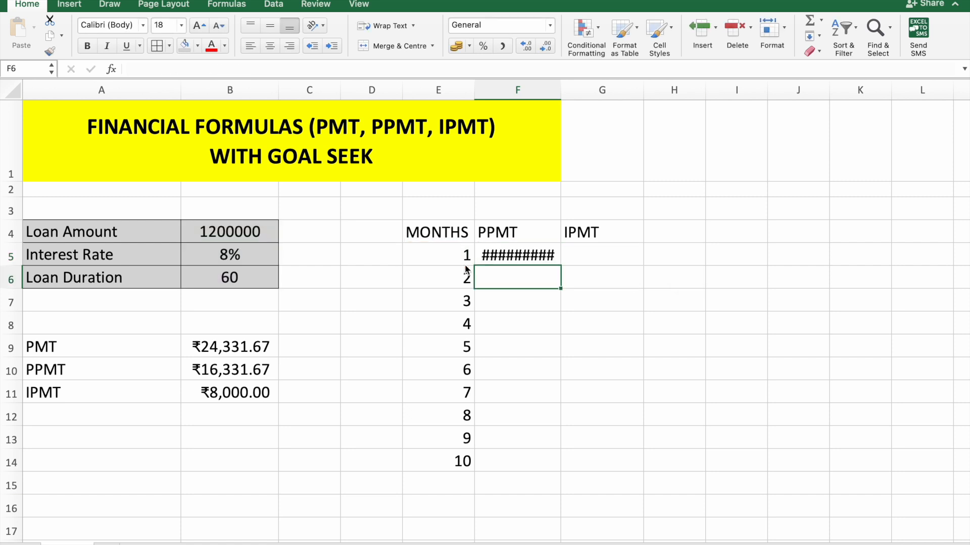
- Fit column F to its contents and fill the PPMT formula from F5 down to F14
{"action": "left_click", "coordinate": [527, 255]}
{"action": "double_click", "coordinate": [561, 89]}
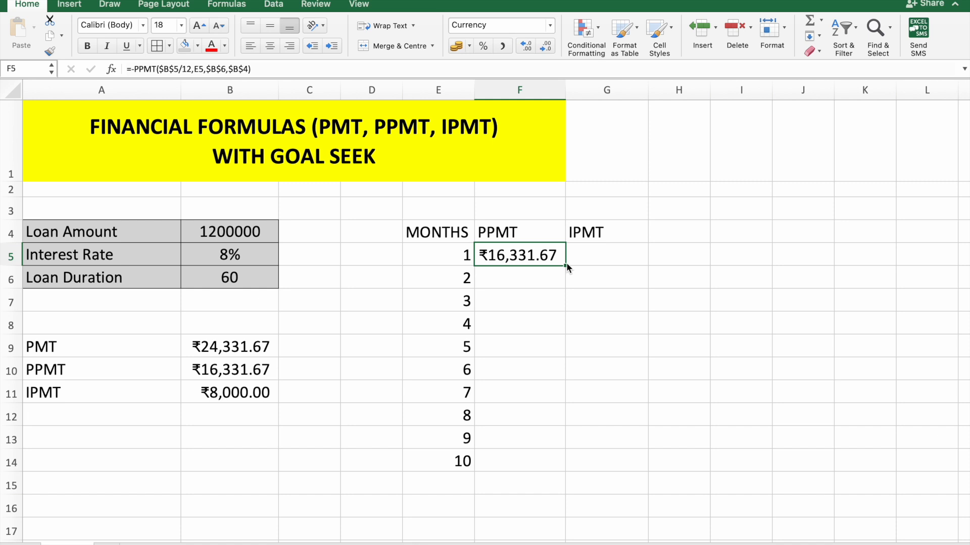
{"action": "left_click_drag", "start_coordinate": [566, 265], "coordinate": [549, 473]}
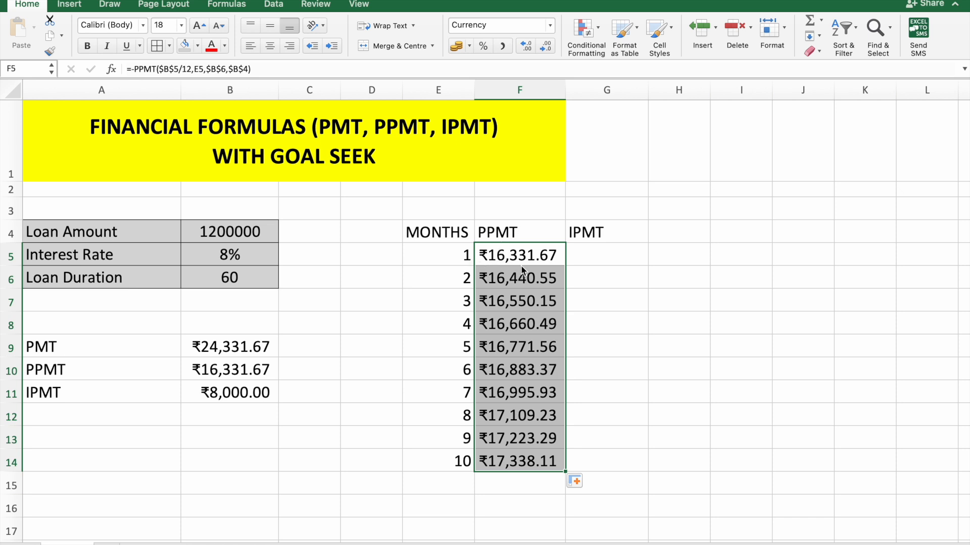
- Begin the interest formula in G5 as =-IPMT(B5/12,E5, with the monthly rate and the month number
{"action": "left_click", "coordinate": [600, 256]}
{"action": "type", "text": "="}
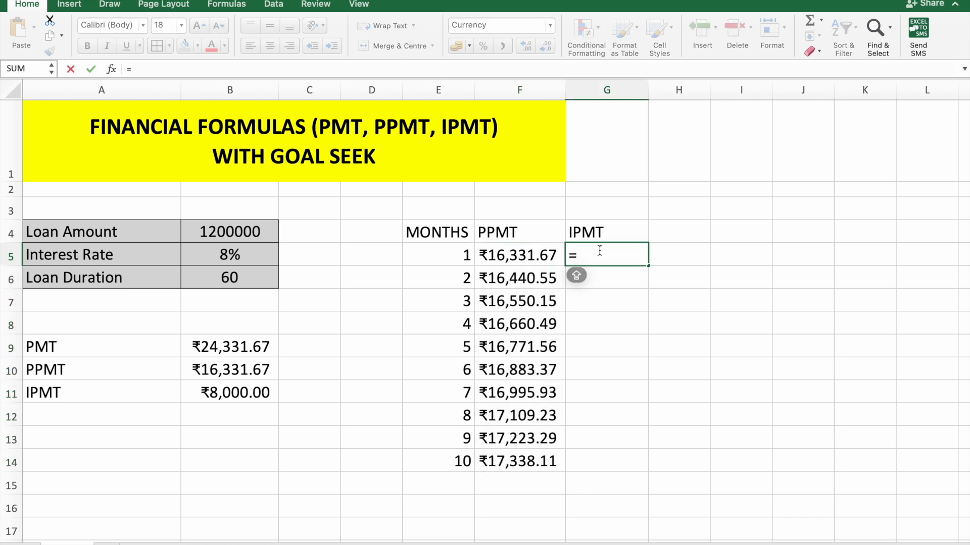
{"action": "type", "text": "IM"}
{"action": "key", "text": "BackSpace"}
{"action": "key", "text": "BackSpace"}
{"action": "type", "text": "-IPMT("}
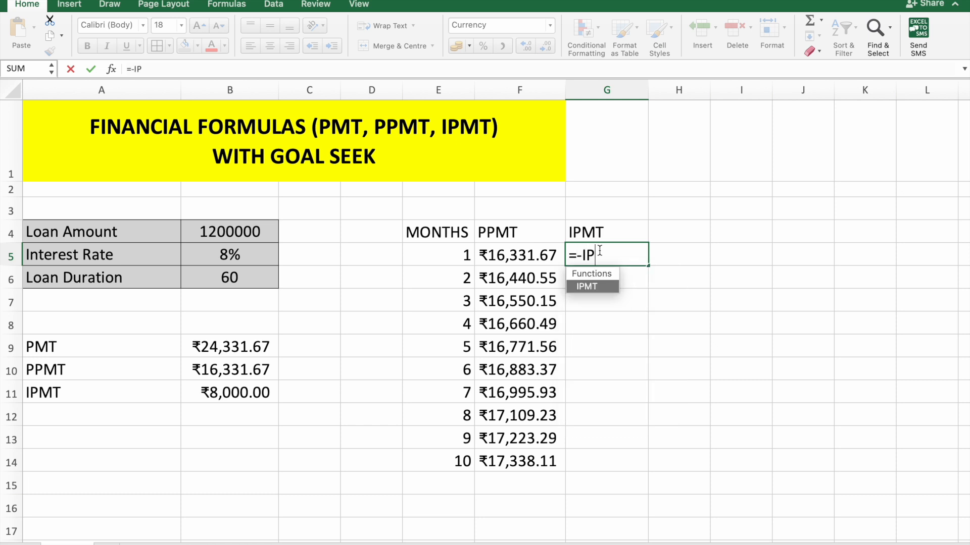
{"action": "left_click", "coordinate": [227, 261]}
{"action": "type", "text": "/12,"}
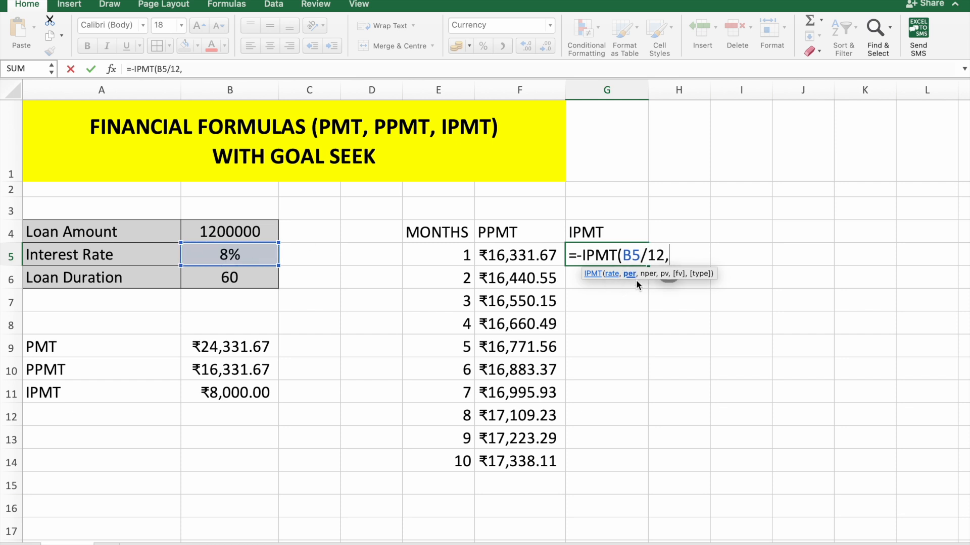
{"action": "left_click", "coordinate": [460, 255]}
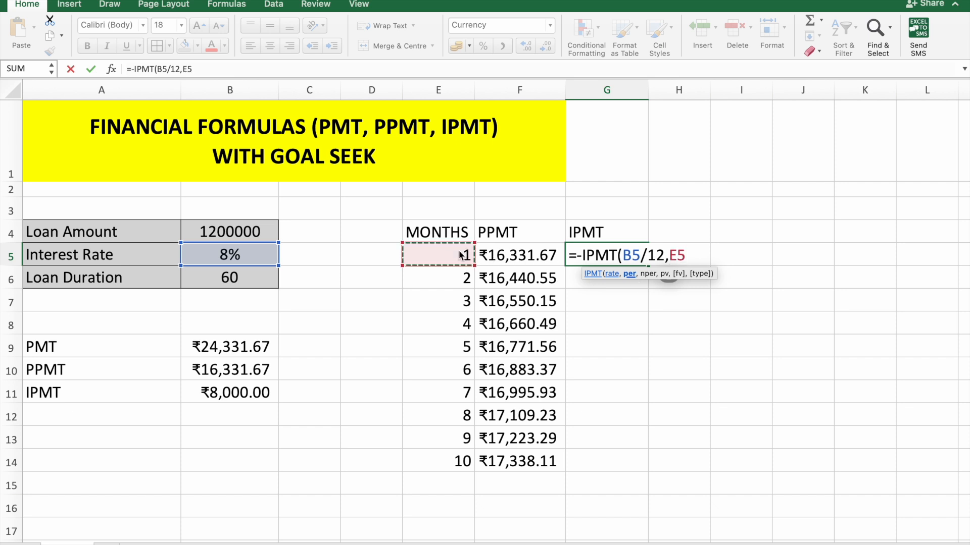
{"action": "type", "text": ","}
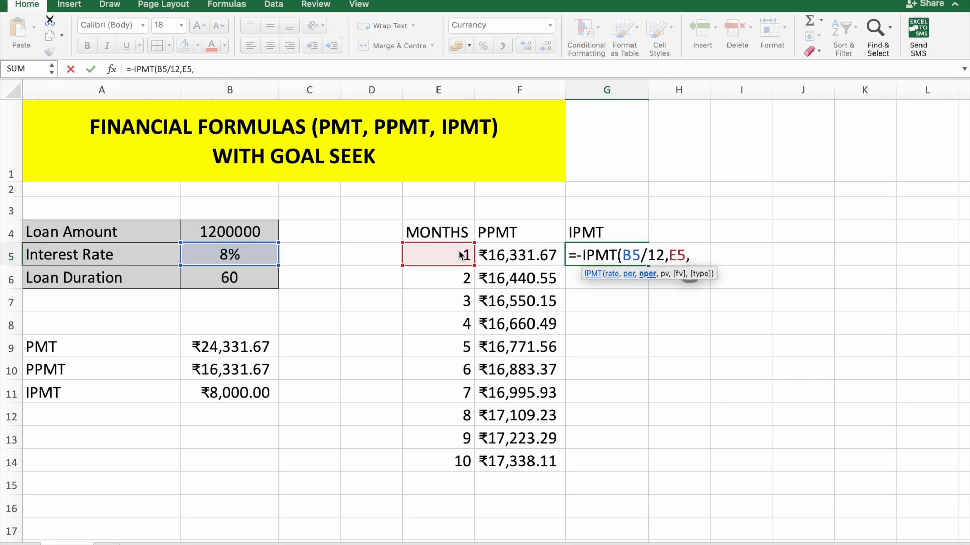
- Make the interest rate reference in the G5 formula absolute as $B$5
{"action": "left_click", "coordinate": [625, 255]}
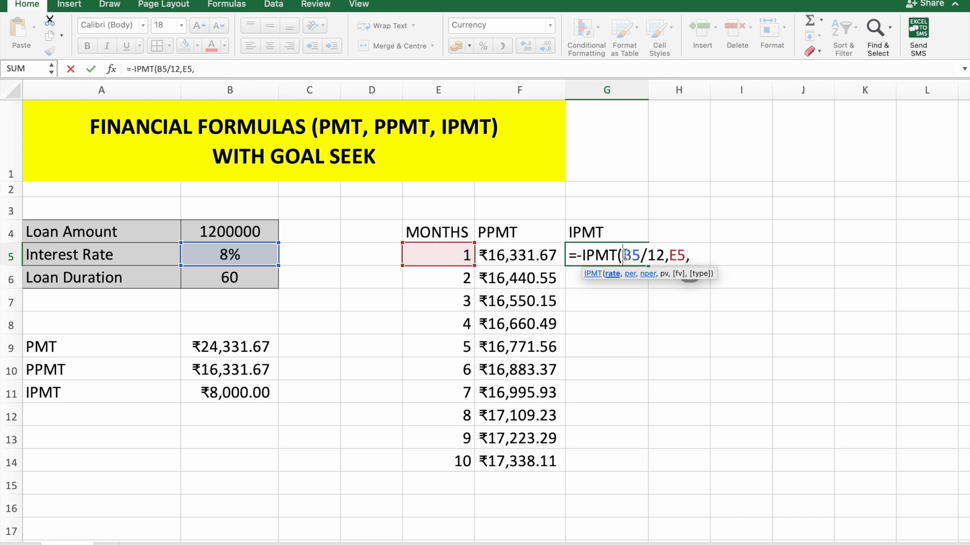
{"action": "type", "text": "$"}
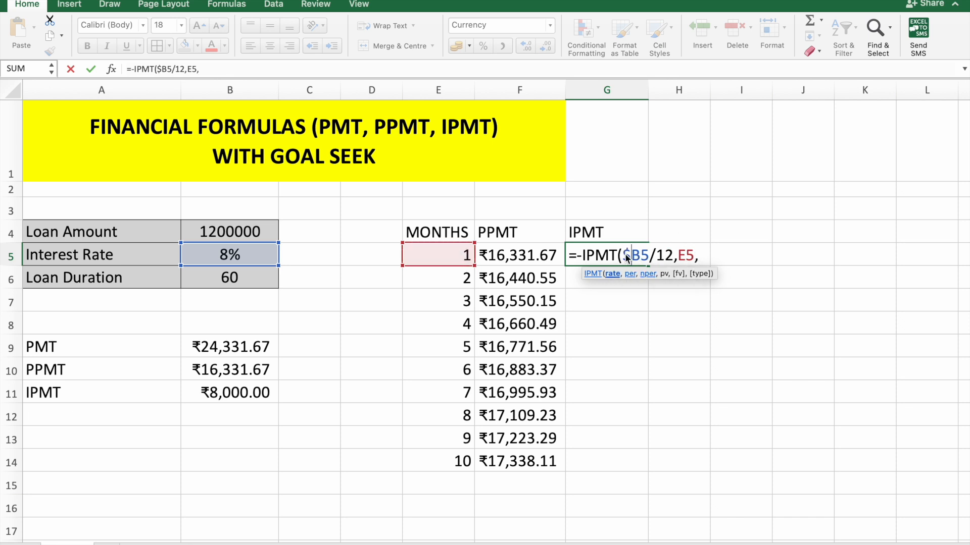
{"action": "left_click", "coordinate": [639, 256]}
{"action": "type", "text": "$"}
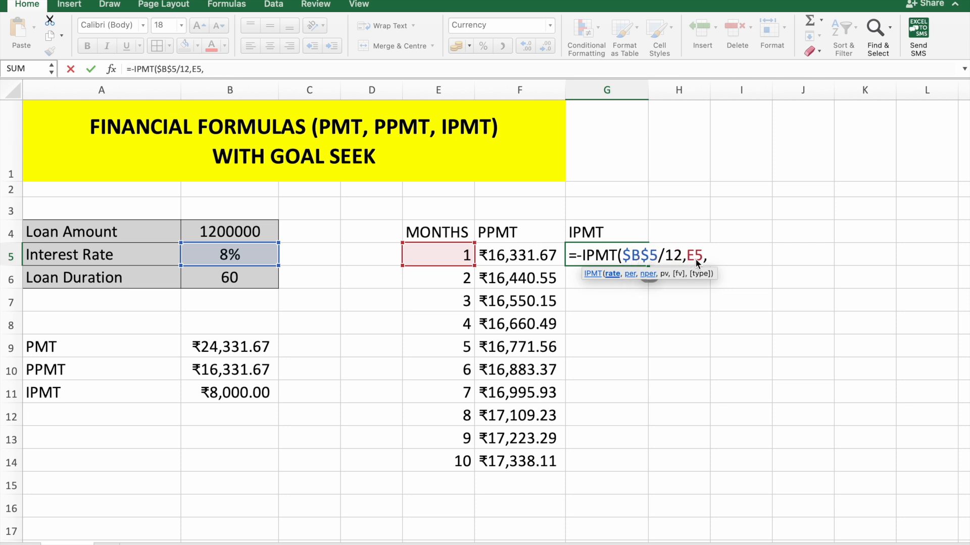
- Add the loan duration to the G5 IPMT formula as the absolute reference $B$6, followed by a comma
{"action": "left_click", "coordinate": [709, 260]}
{"action": "left_click", "coordinate": [261, 284]}
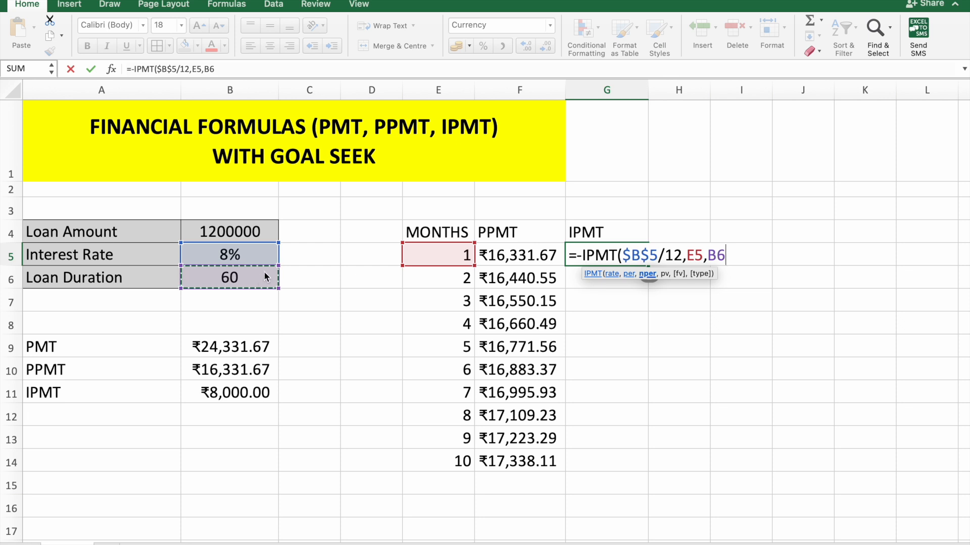
{"action": "left_click", "coordinate": [707, 255]}
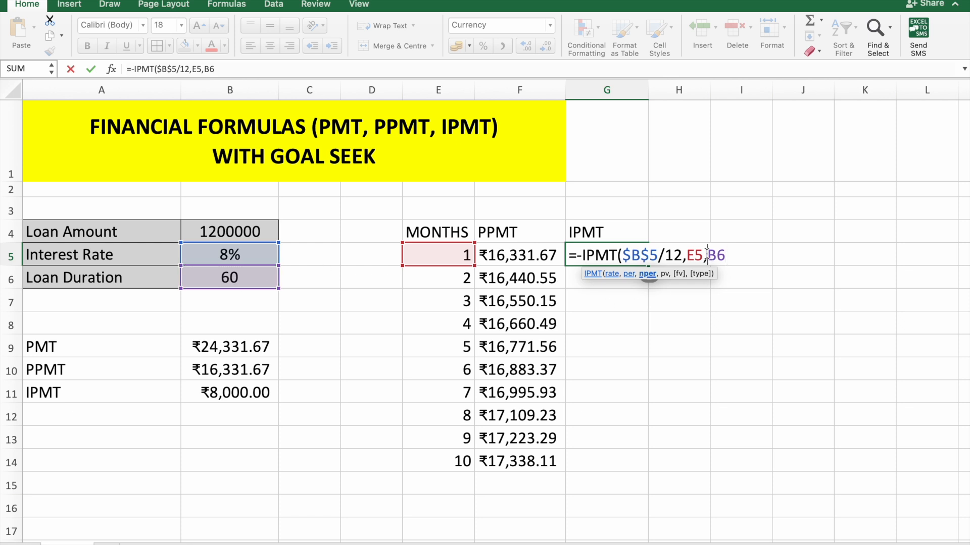
{"action": "type", "text": "$"}
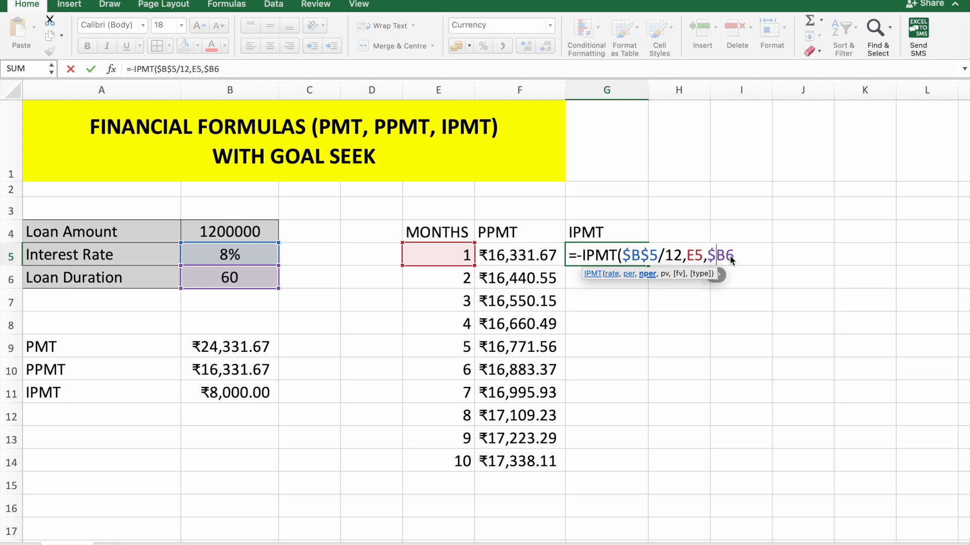
{"action": "left_click", "coordinate": [728, 255]}
{"action": "type", "text": "$6"}
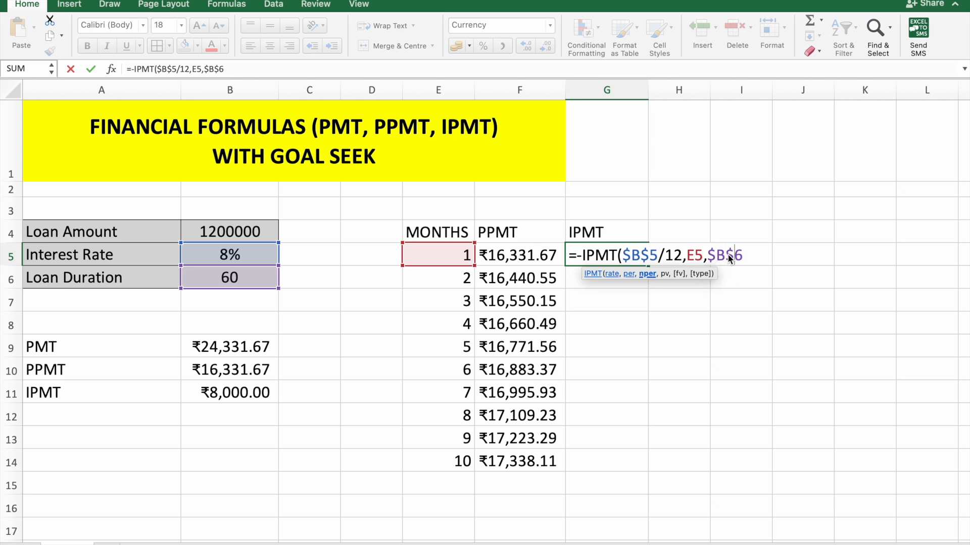
{"action": "type", "text": ","}
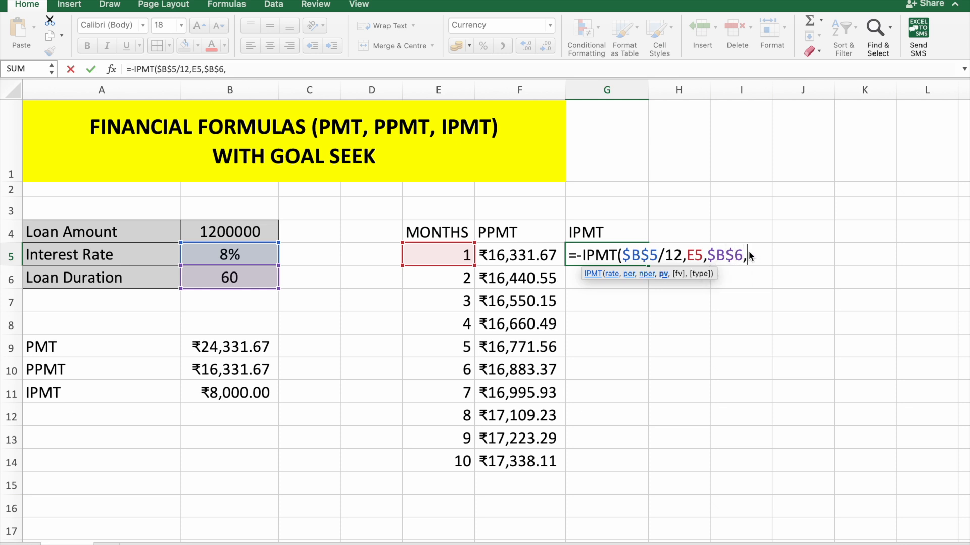
- Complete the G5 formula with the loan amount as an absolute reference, so it is entered as =-IPMT($B$5/12,E5,$B$6,$B$4)
{"action": "left_click", "coordinate": [264, 229]}
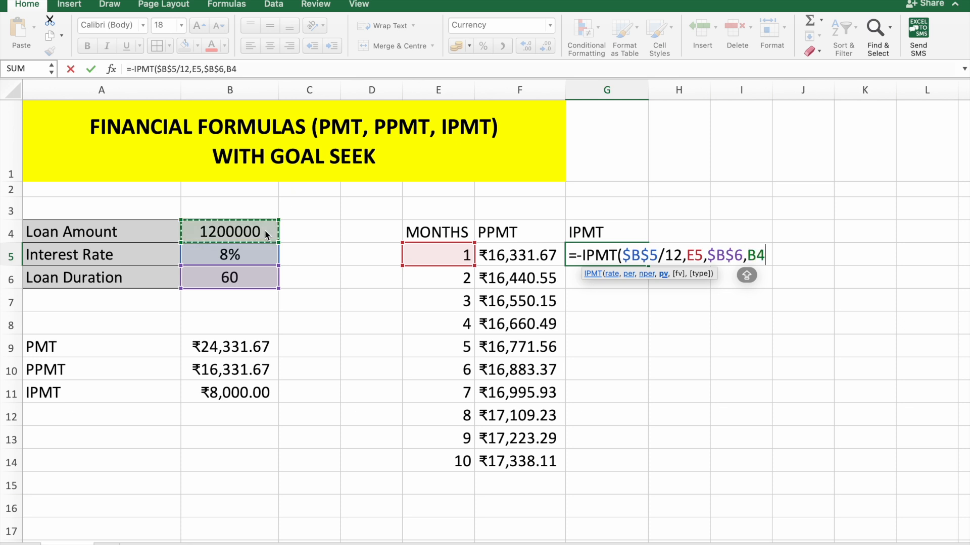
{"action": "type", "text": ")"}
{"action": "left_click", "coordinate": [748, 256]}
{"action": "type", "text": "$"}
{"action": "left_click", "coordinate": [767, 256]}
{"action": "type", "text": "$"}
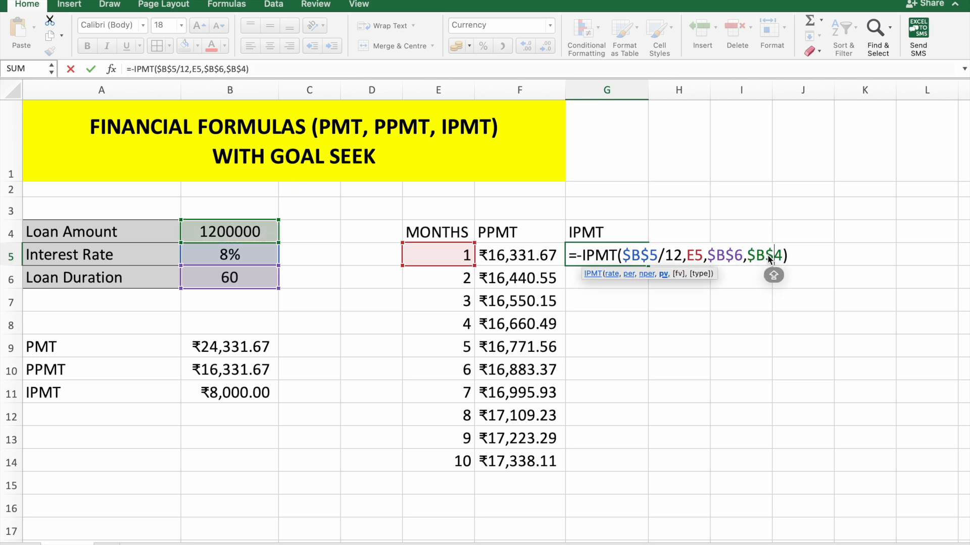
{"action": "key", "text": "Return"}
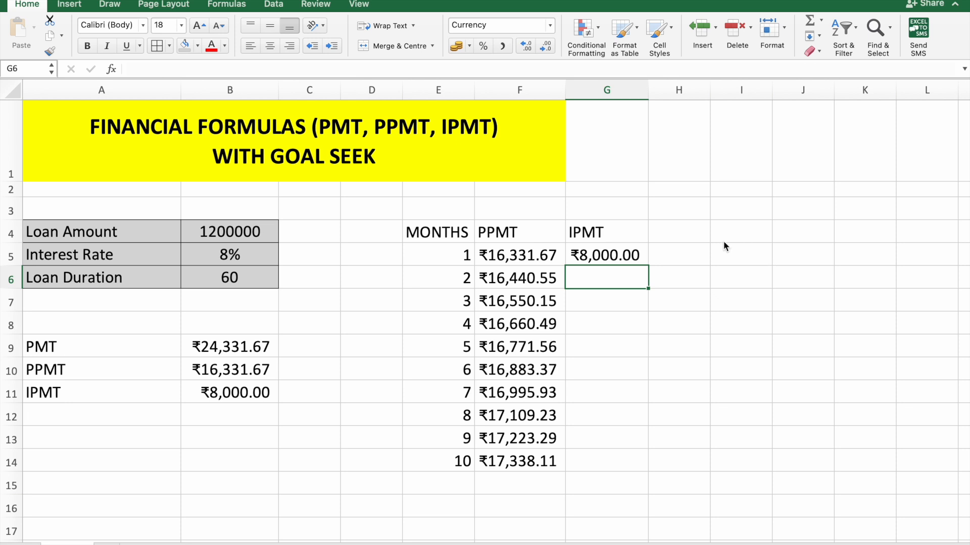
- Fill the IPMT formula from G5 down to G14 and review the monthly interest column
{"action": "left_click", "coordinate": [634, 261]}
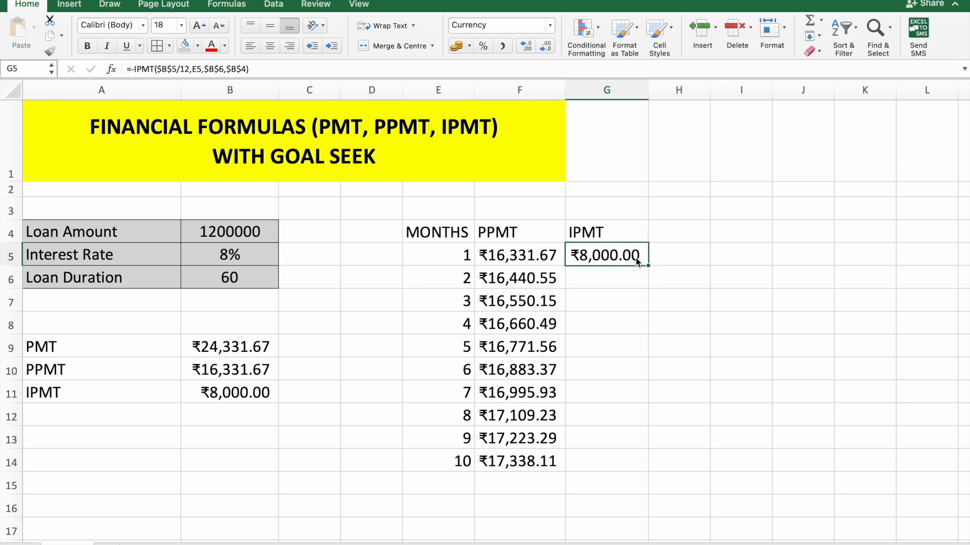
{"action": "double_click", "coordinate": [647, 263]}
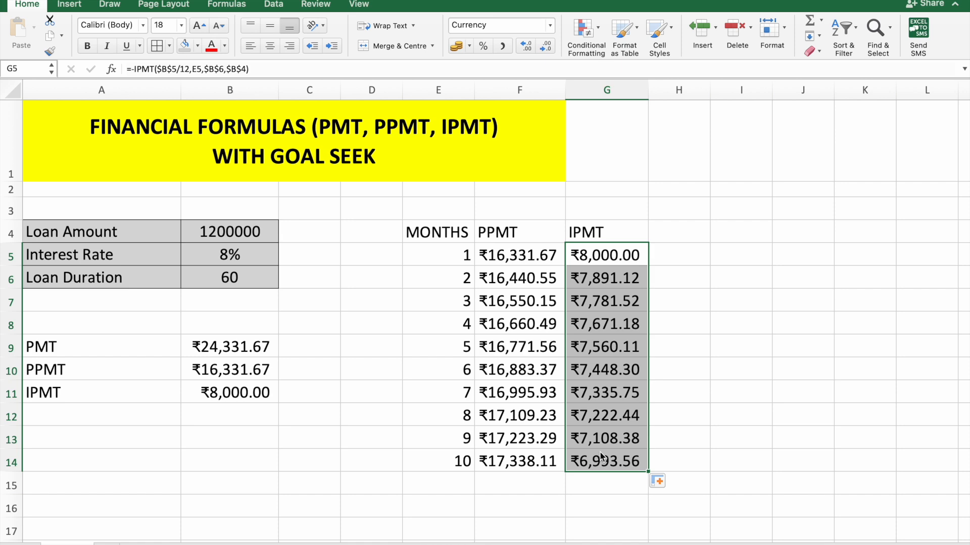
{"action": "scroll", "coordinate": [601, 457], "scroll_direction": "down", "scroll_amount": 3}
{"action": "scroll", "coordinate": [601, 456], "scroll_direction": "down", "scroll_amount": 3}
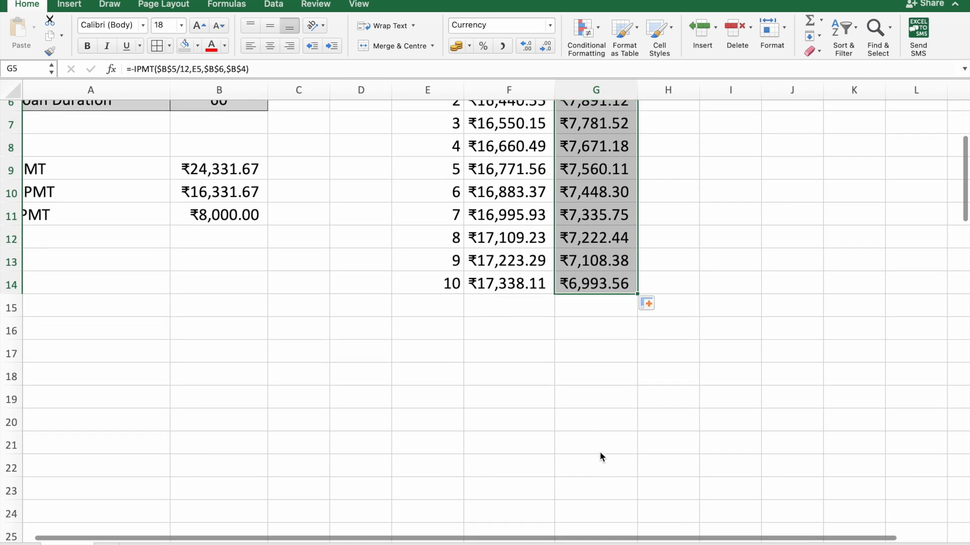
{"action": "scroll", "coordinate": [601, 457], "scroll_direction": "up", "scroll_amount": 1}
{"action": "scroll", "coordinate": [601, 456], "scroll_direction": "left", "scroll_amount": 1}
{"action": "scroll", "coordinate": [600, 456], "scroll_direction": "up", "scroll_amount": 1}
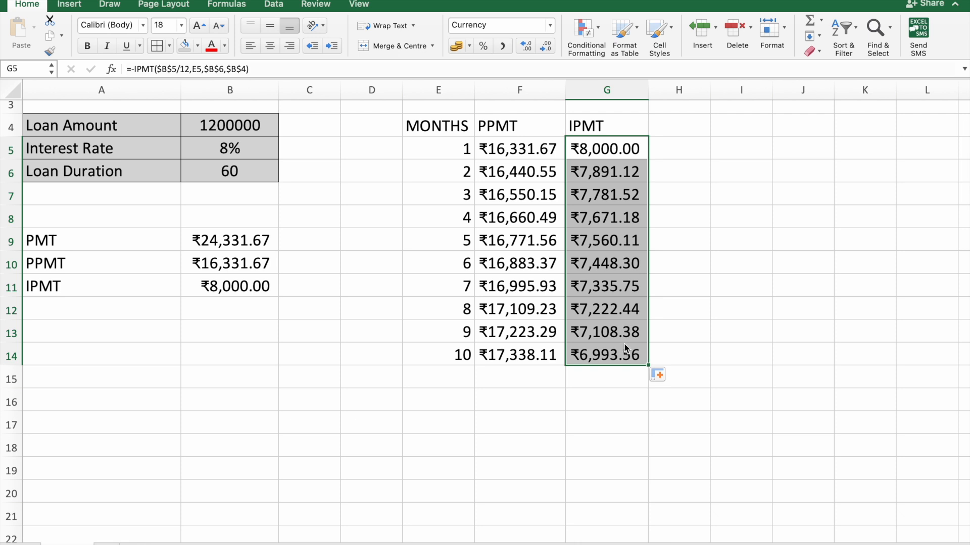
{"action": "left_click", "coordinate": [609, 147]}
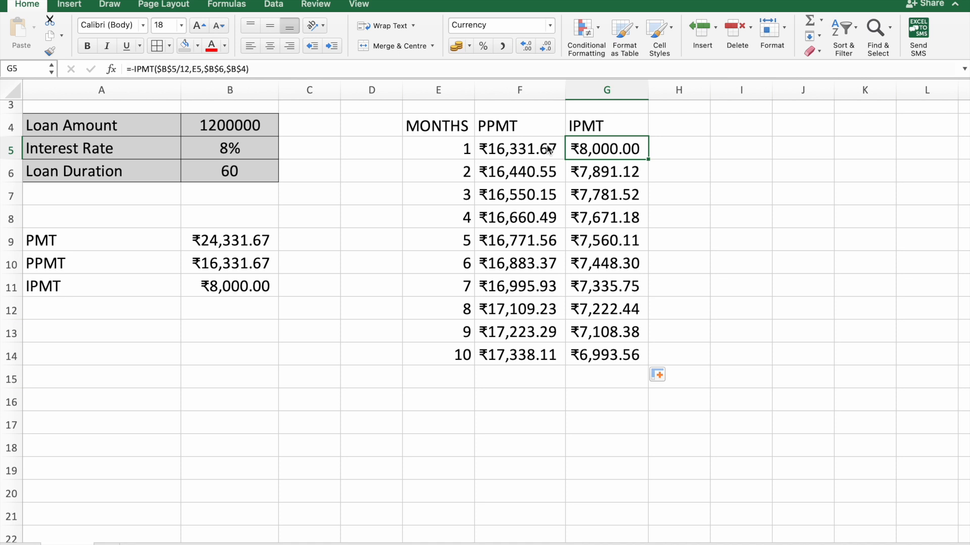
- Write the payment formula =-PMT(B5/12,B6,B4) in H5, beside the first month's interest
{"action": "left_click", "coordinate": [674, 150]}
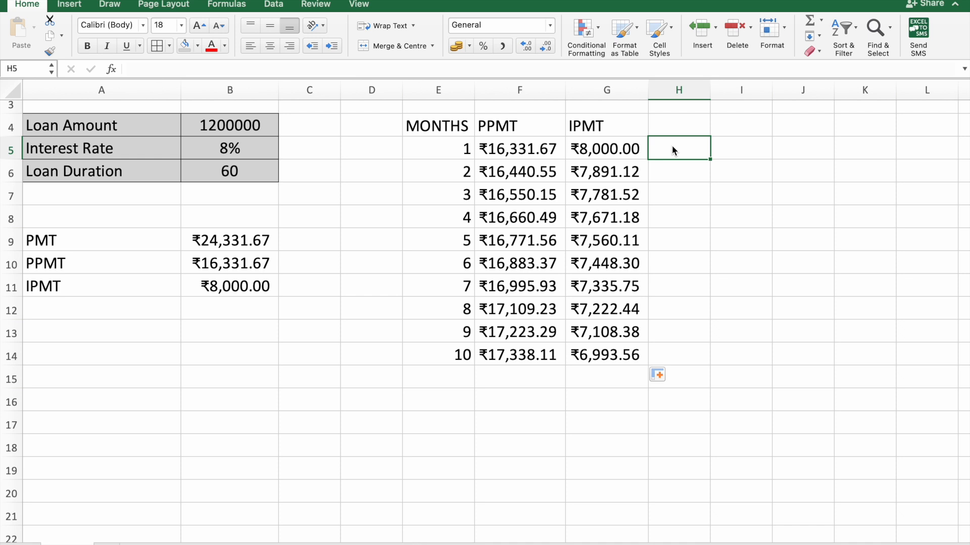
{"action": "type", "text": "=-"}
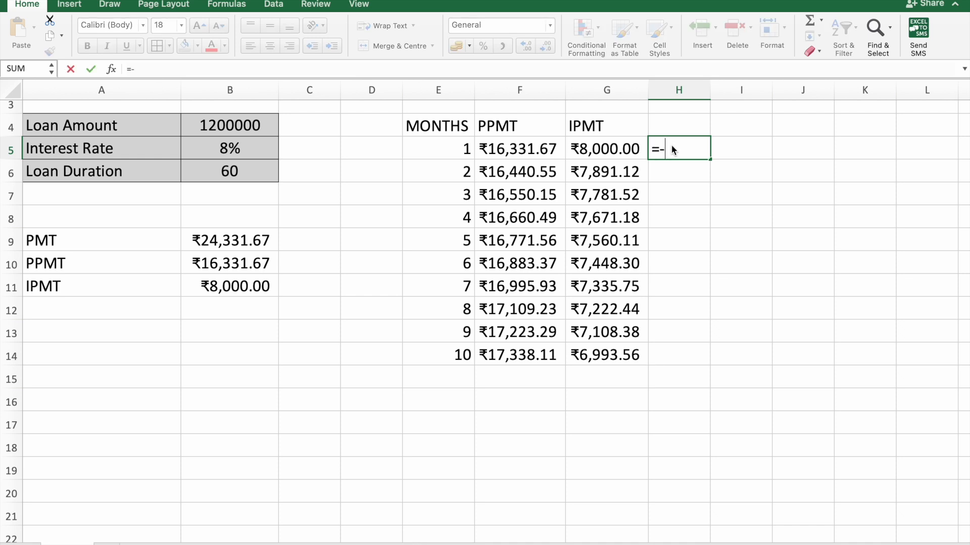
{"action": "type", "text": "PMT("}
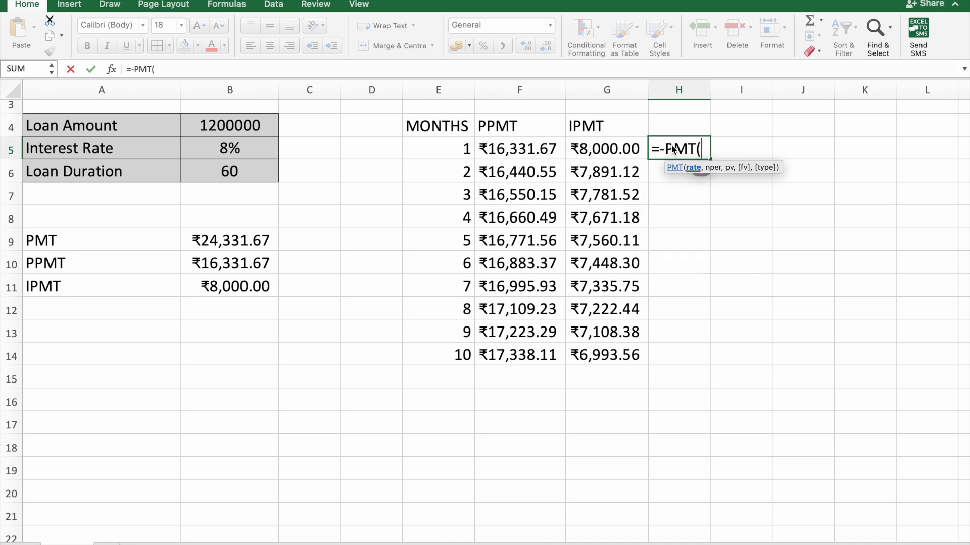
{"action": "left_click", "coordinate": [237, 151]}
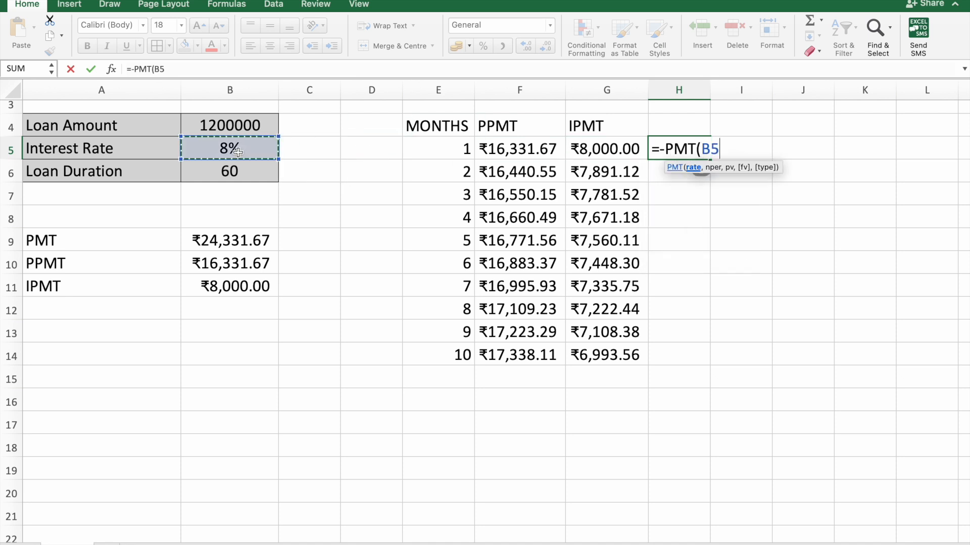
{"action": "type", "text": "/12,"}
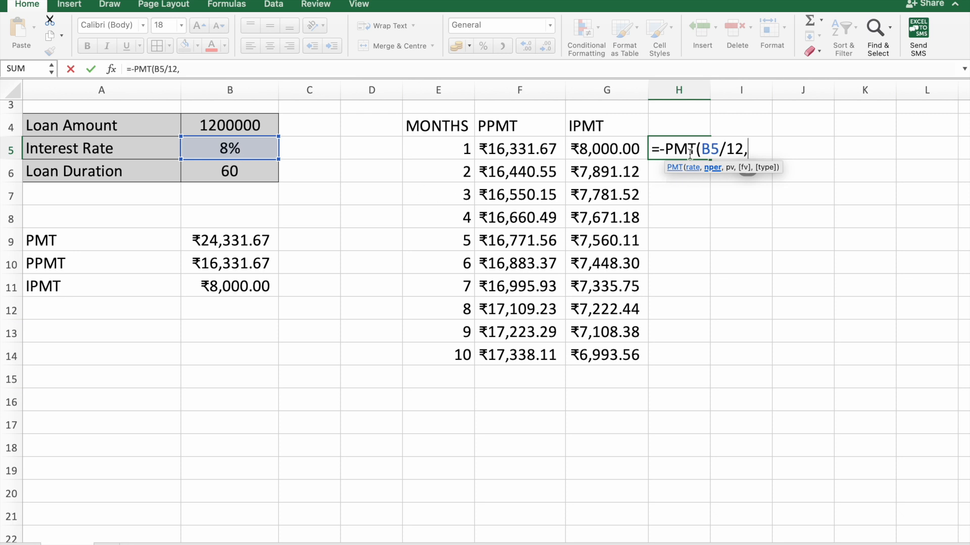
{"action": "left_click", "coordinate": [204, 173]}
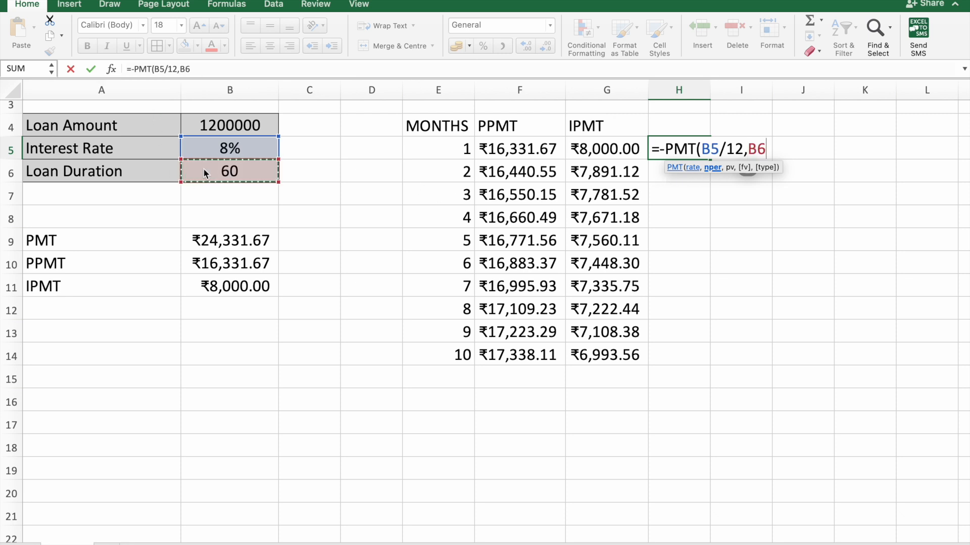
{"action": "type", "text": ","}
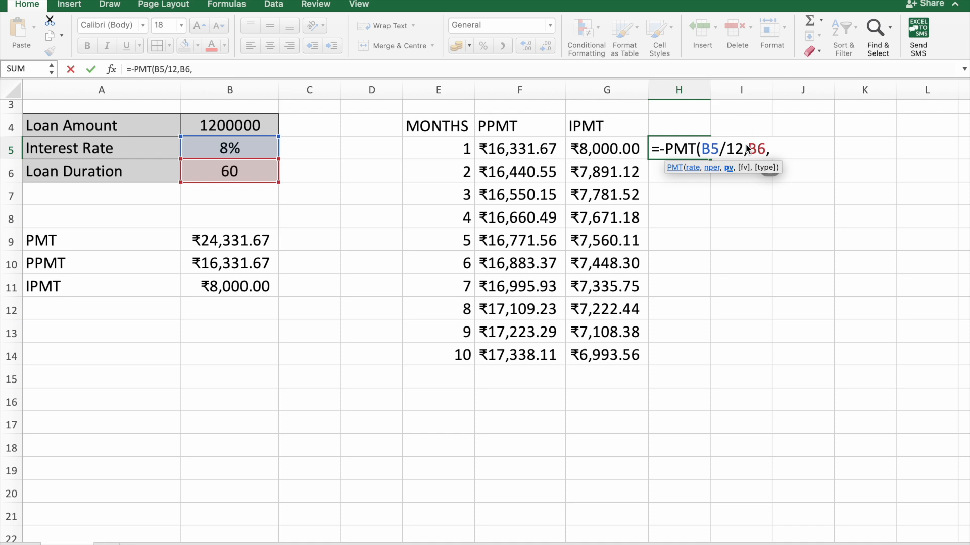
{"action": "left_click", "coordinate": [272, 122]}
{"action": "type", "text": ")"}
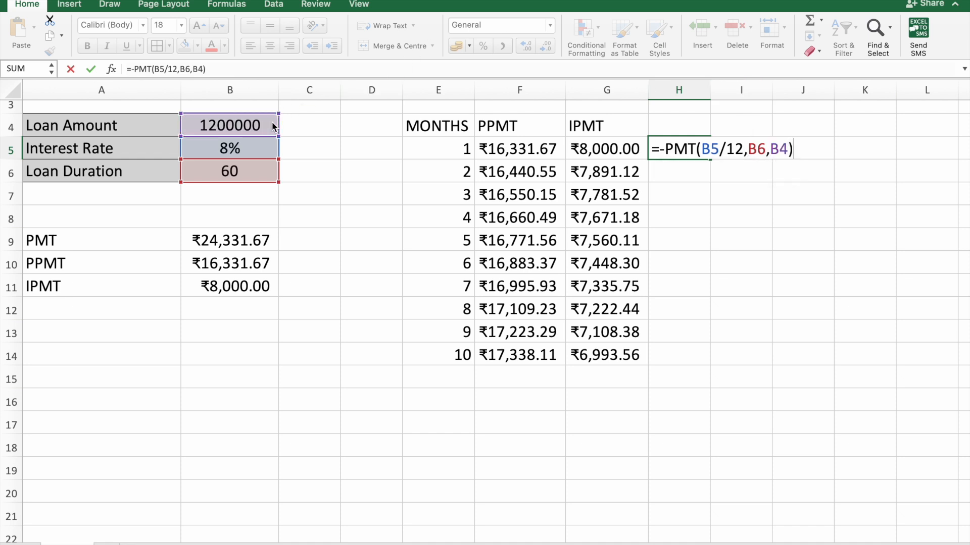
- Make the rate, duration and loan amount references absolute so H5 holds =-PMT($B$5/12,$B$6,$B$4)
{"action": "left_click", "coordinate": [703, 150]}
{"action": "type", "text": "$"}
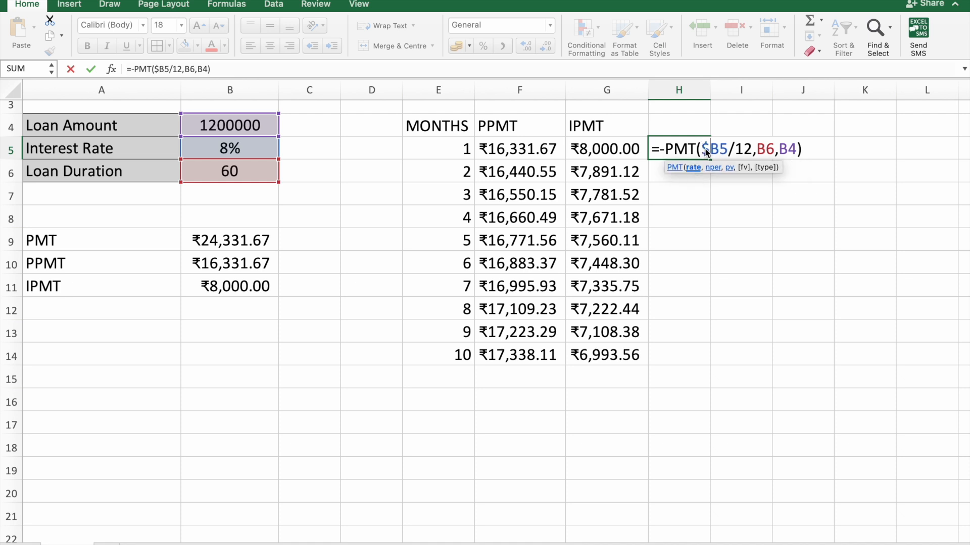
{"action": "left_click", "coordinate": [720, 149]}
{"action": "type", "text": "$"}
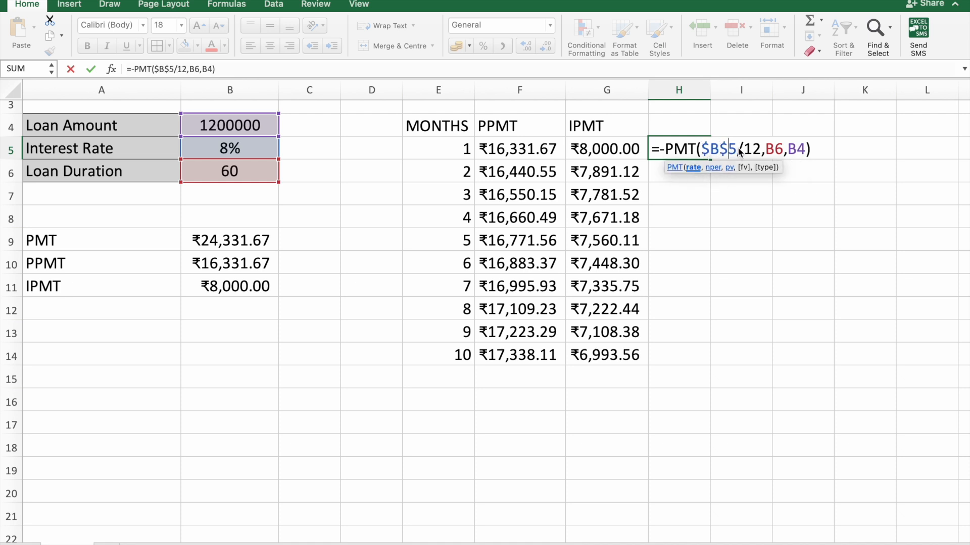
{"action": "left_click", "coordinate": [768, 156]}
{"action": "type", "text": "$B"}
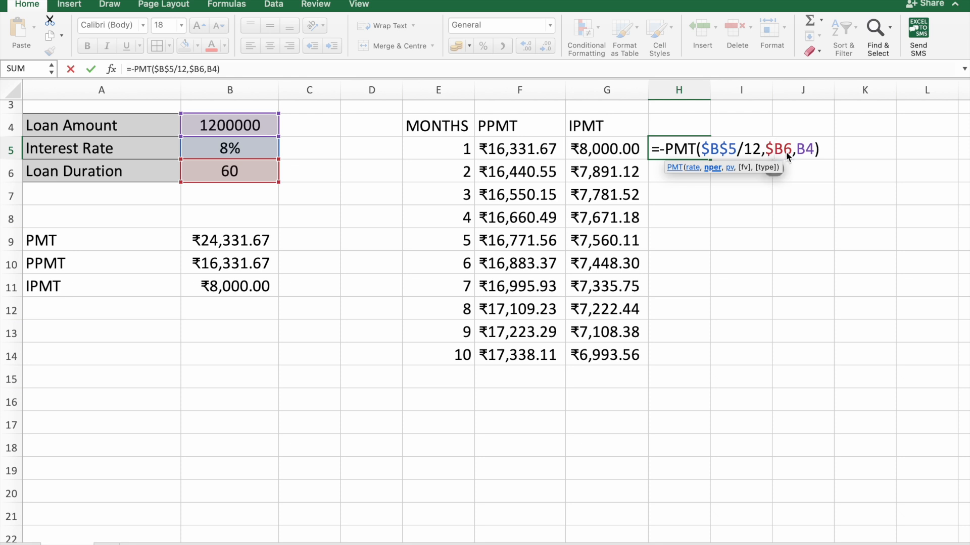
{"action": "type", "text": "$"}
{"action": "left_click", "coordinate": [807, 151]}
{"action": "type", "text": "$"}
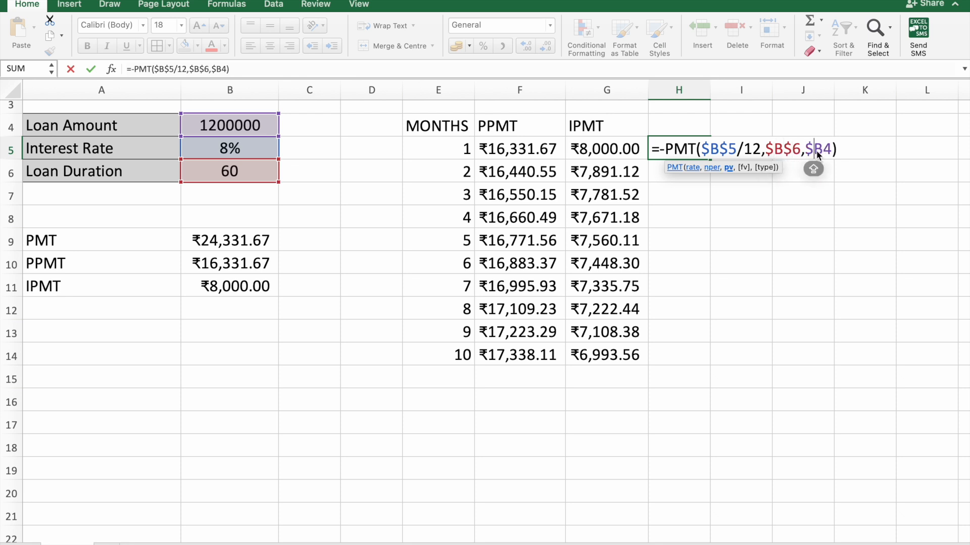
{"action": "type", "text": "$"}
{"action": "key", "text": "Return"}
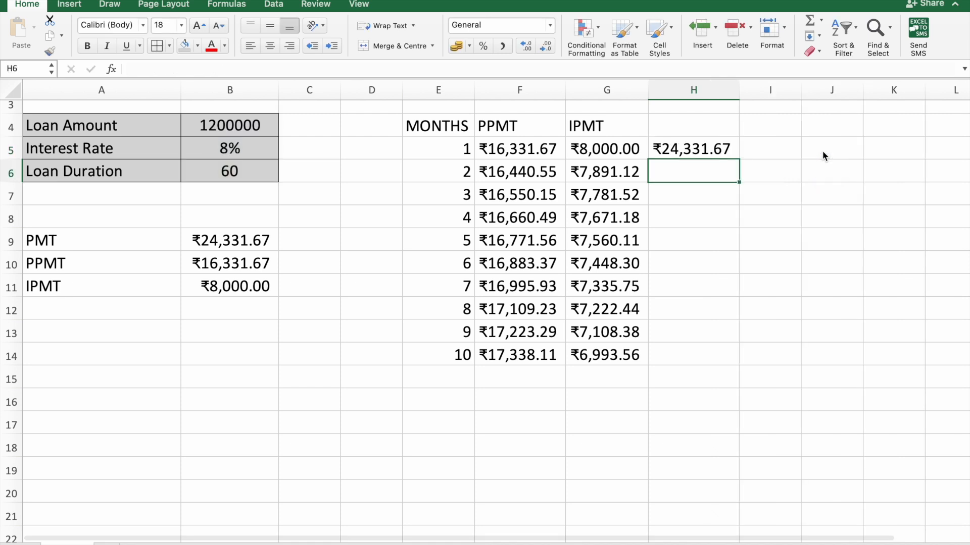
- Fill the PMT formula from H5 down to H14
{"action": "left_click", "coordinate": [674, 150]}
{"action": "mouse_move", "coordinate": [734, 156]}
{"action": "left_mouse_down"}
{"action": "mouse_move", "coordinate": [736, 167]}
{"action": "mouse_move", "coordinate": [733, 158]}
{"action": "left_mouse_up"}
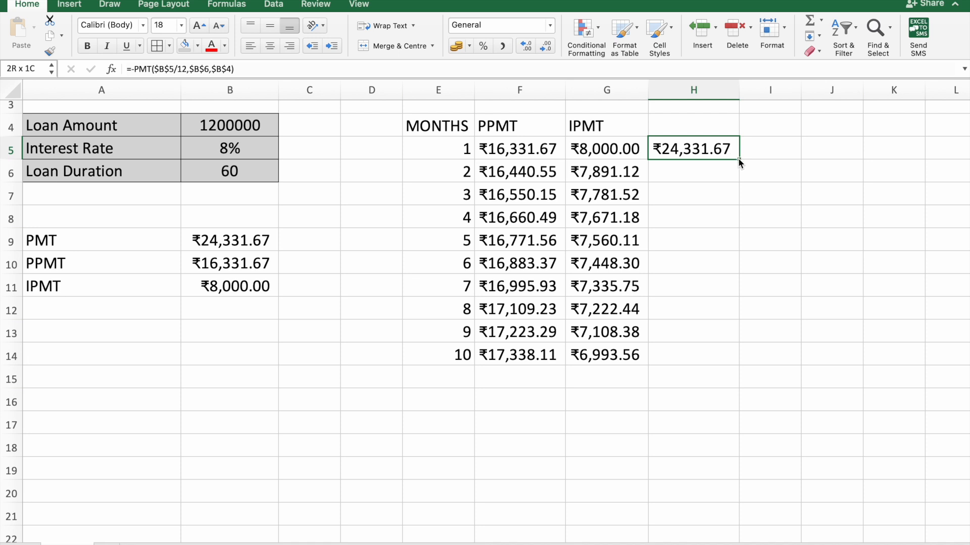
{"action": "double_click", "coordinate": [739, 159]}
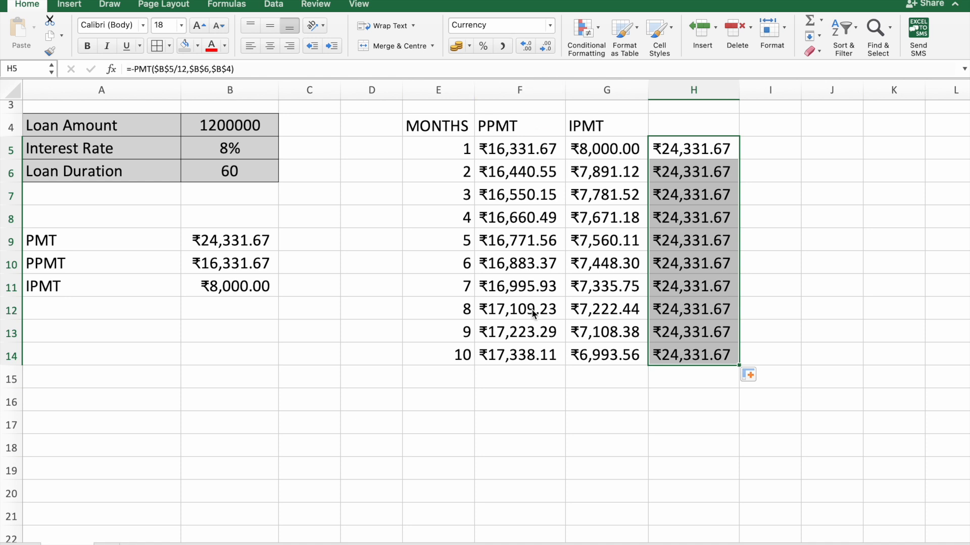
{"action": "double_click", "coordinate": [531, 176]}
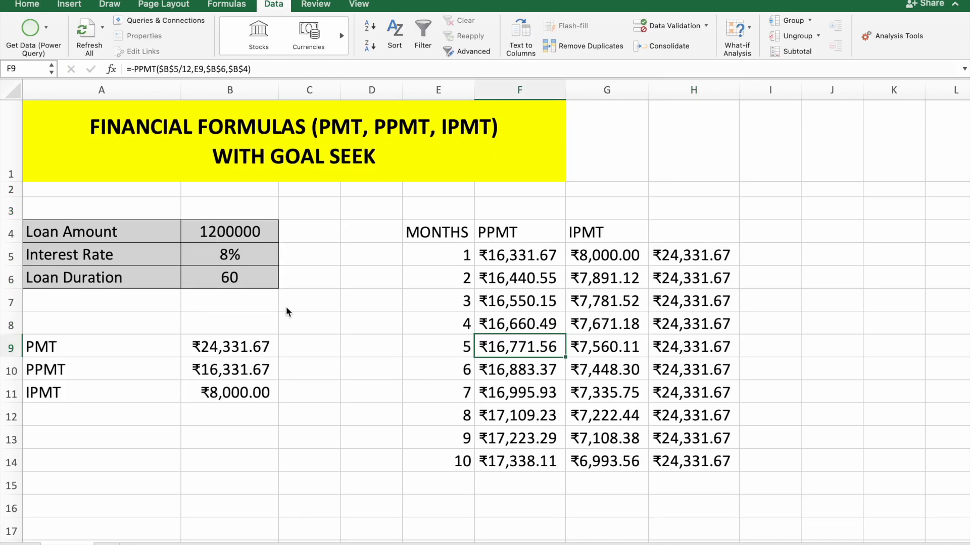
- Run Goal Seek to bring the PMT in B9 to 25000 by changing the loan amount in B4, and accept the solution
{"action": "left_click", "coordinate": [233, 353]}
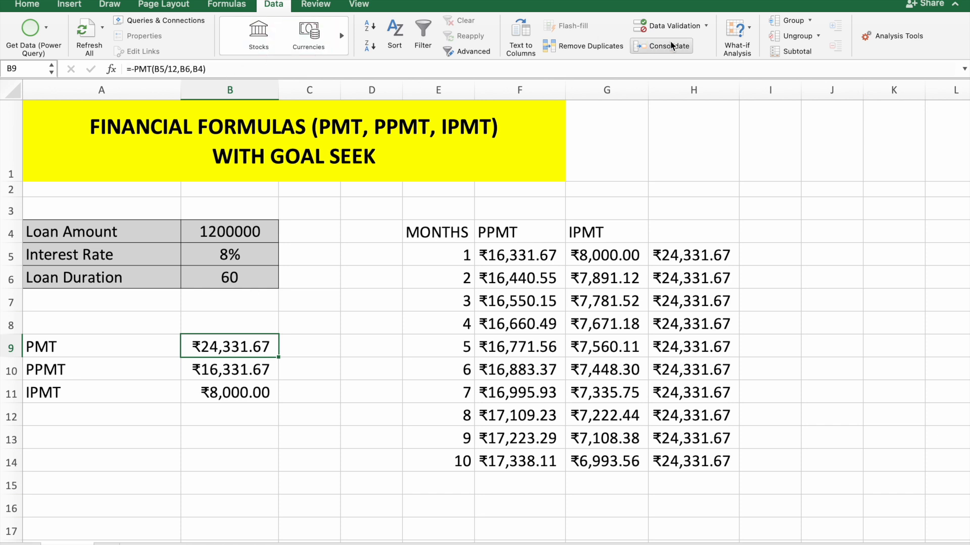
{"action": "left_click", "coordinate": [748, 34]}
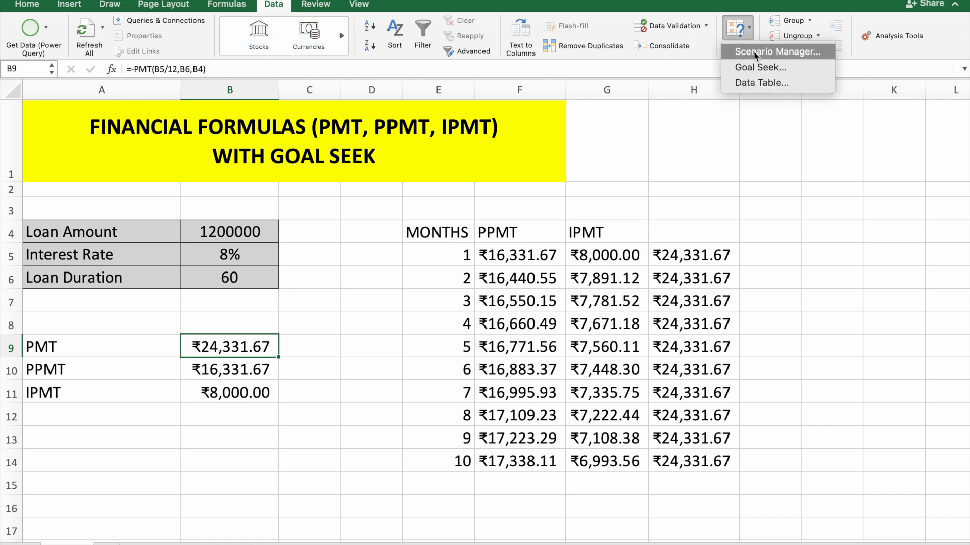
{"action": "left_click", "coordinate": [753, 64]}
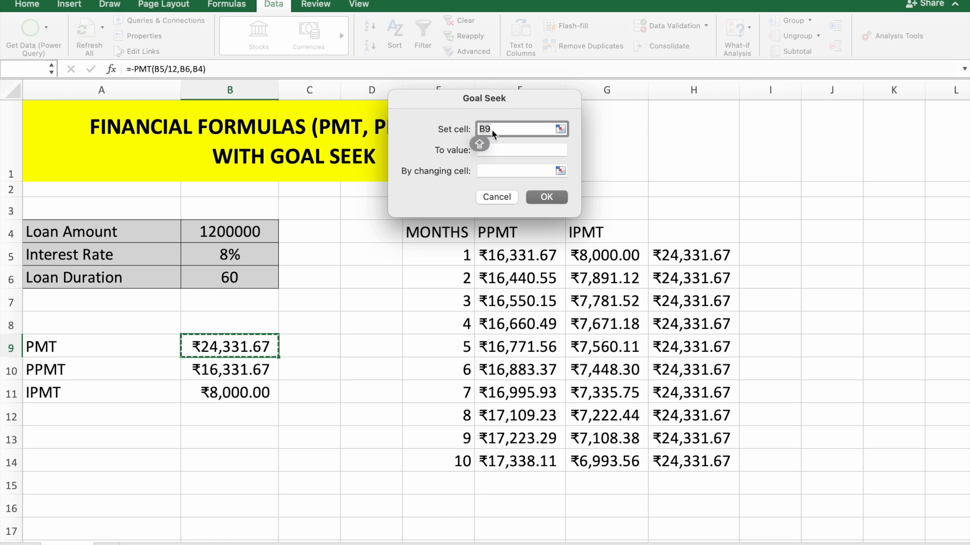
{"action": "left_click", "coordinate": [252, 356]}
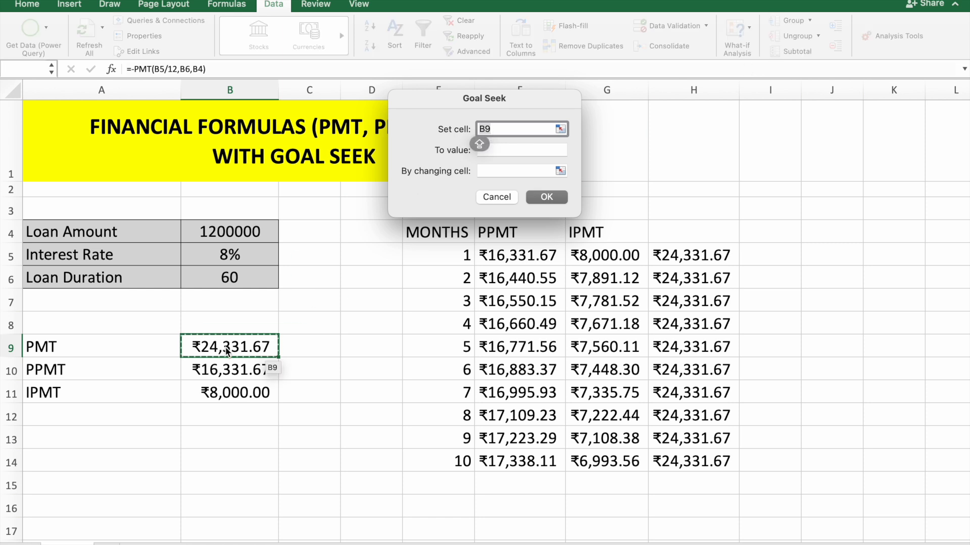
{"action": "left_click", "coordinate": [526, 150]}
{"action": "type", "text": "25000"}
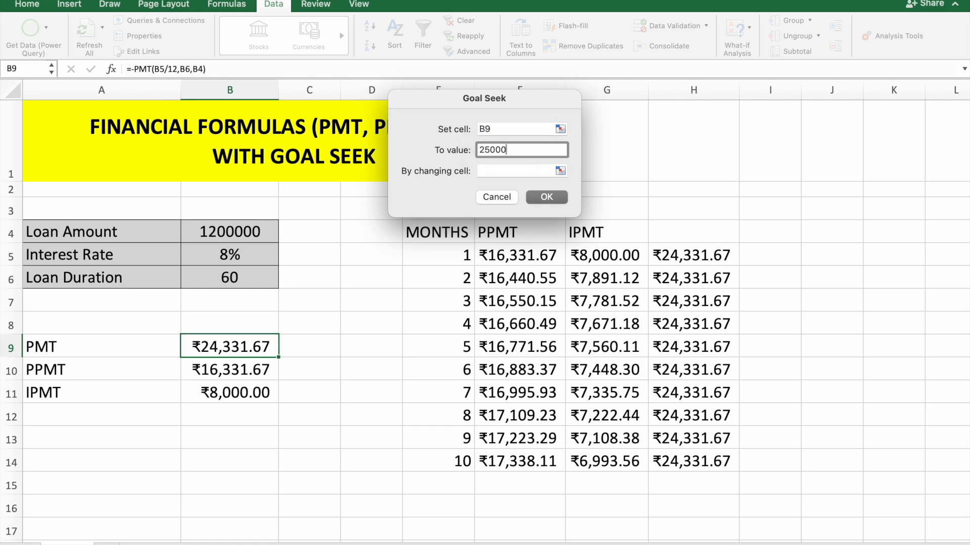
{"action": "left_click", "coordinate": [504, 170]}
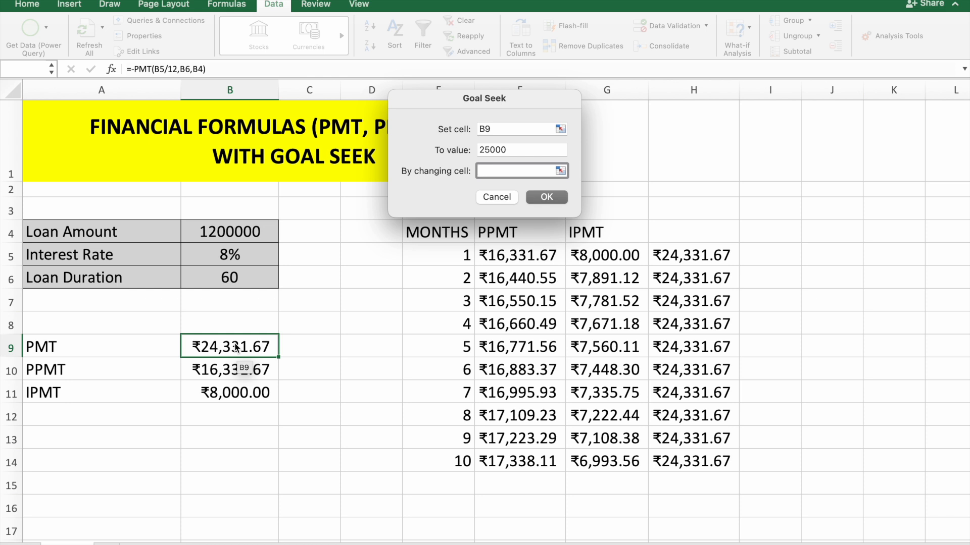
{"action": "left_click", "coordinate": [253, 239]}
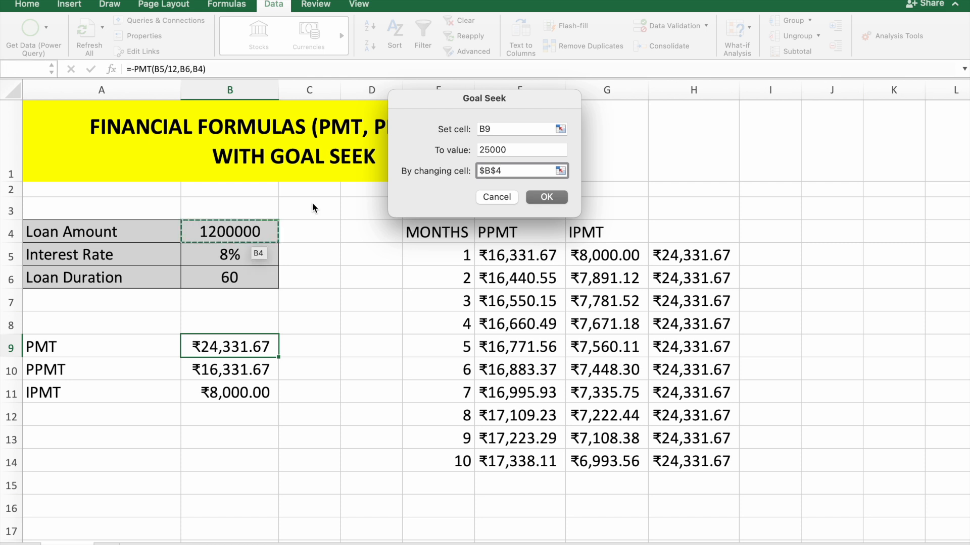
{"action": "left_click", "coordinate": [554, 199]}
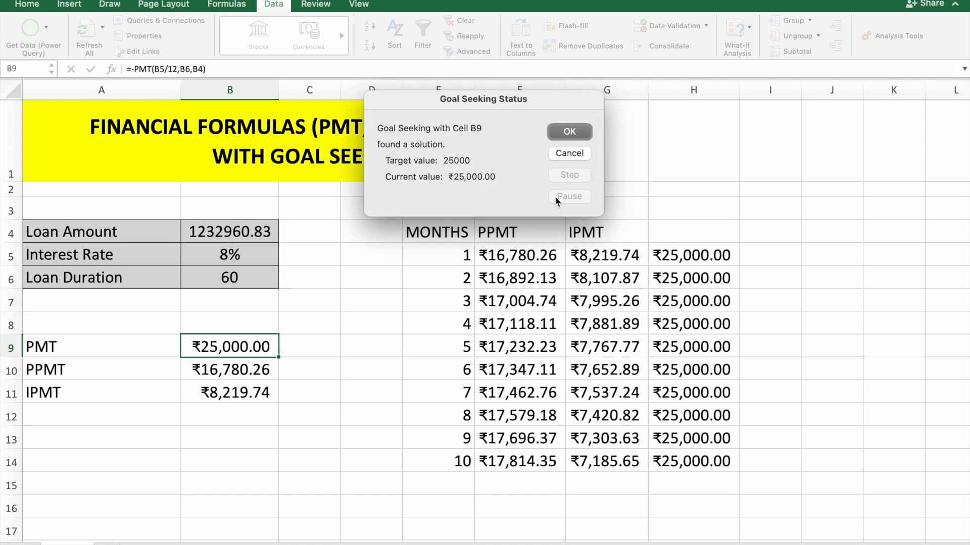
{"action": "key", "text": "Return"}
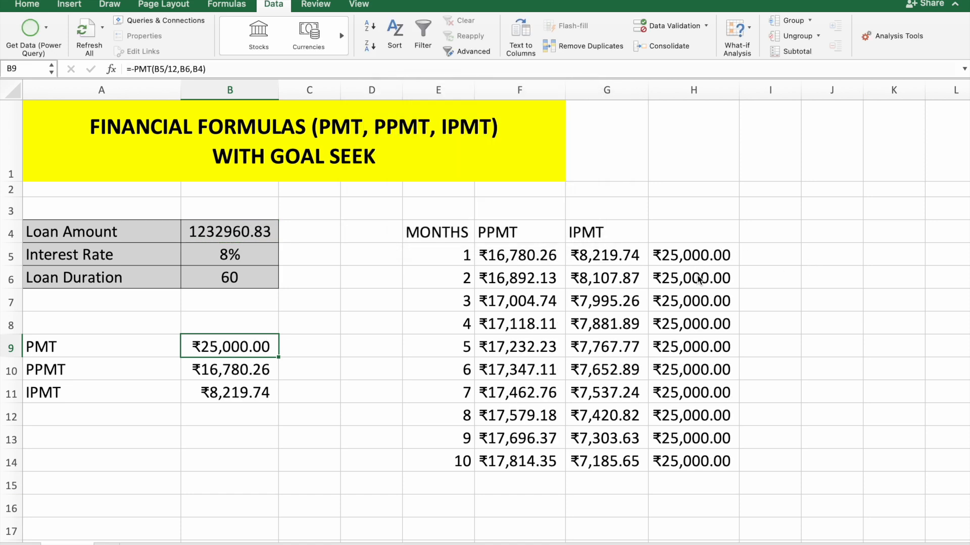